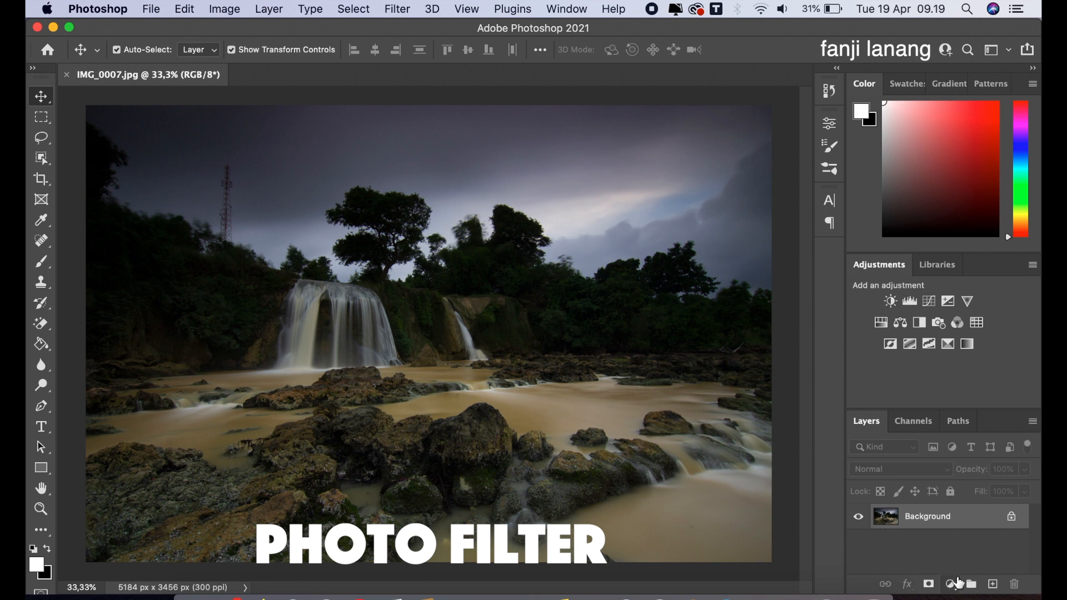
Step: Add a Photo Filter adjustment layer above the Background layer
click(951, 584)
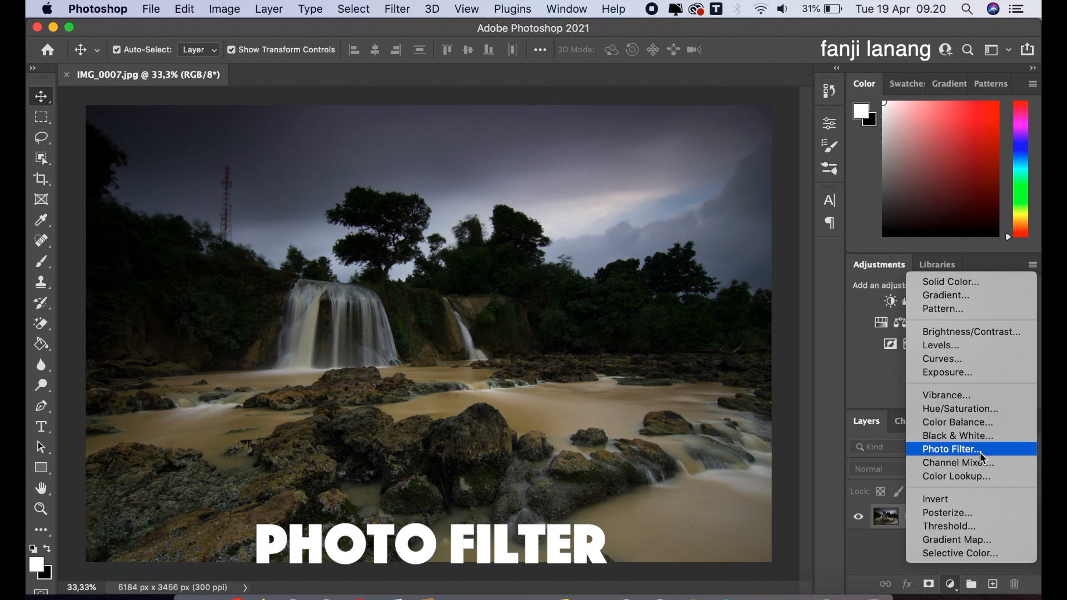
click(941, 453)
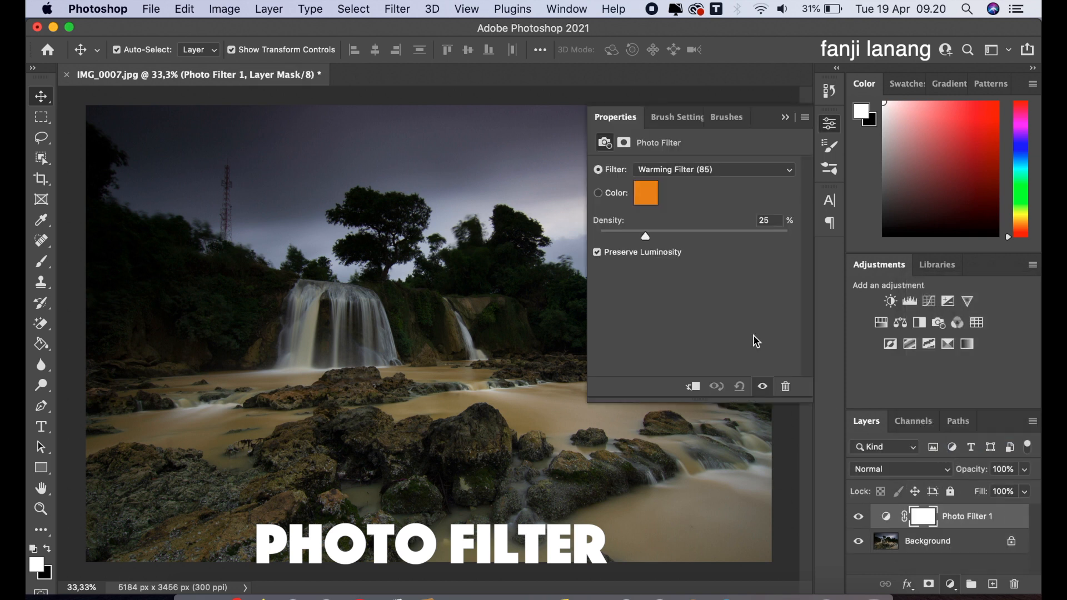
Step: Try the Warming Filter (LBA), Warming Filter (81), Cooling Filter (80) and Cooling Filter (LBB) presets, raising the density to 69%
click(709, 173)
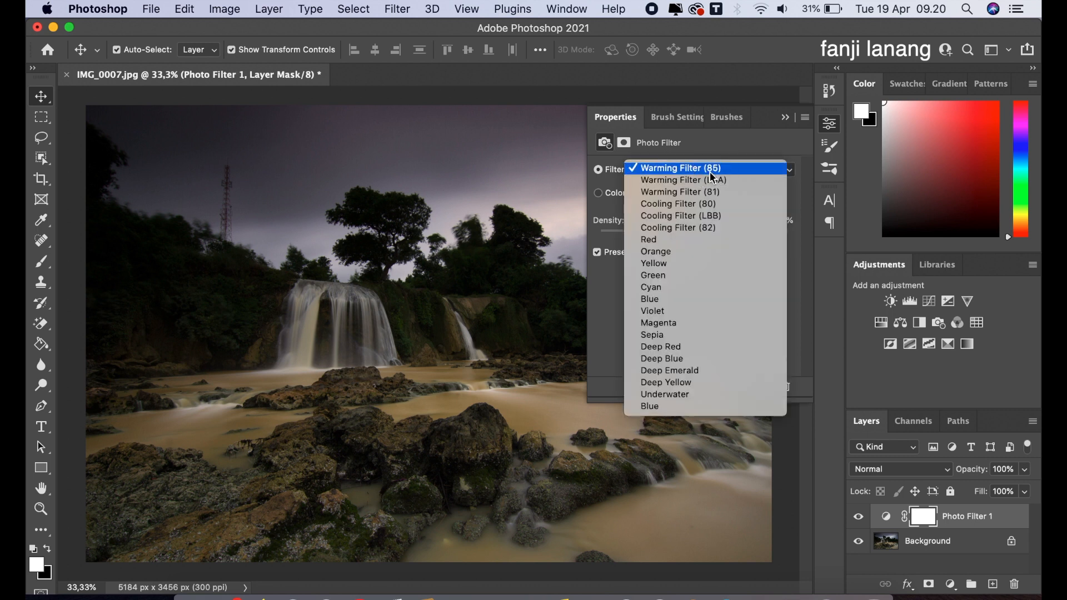
click(706, 183)
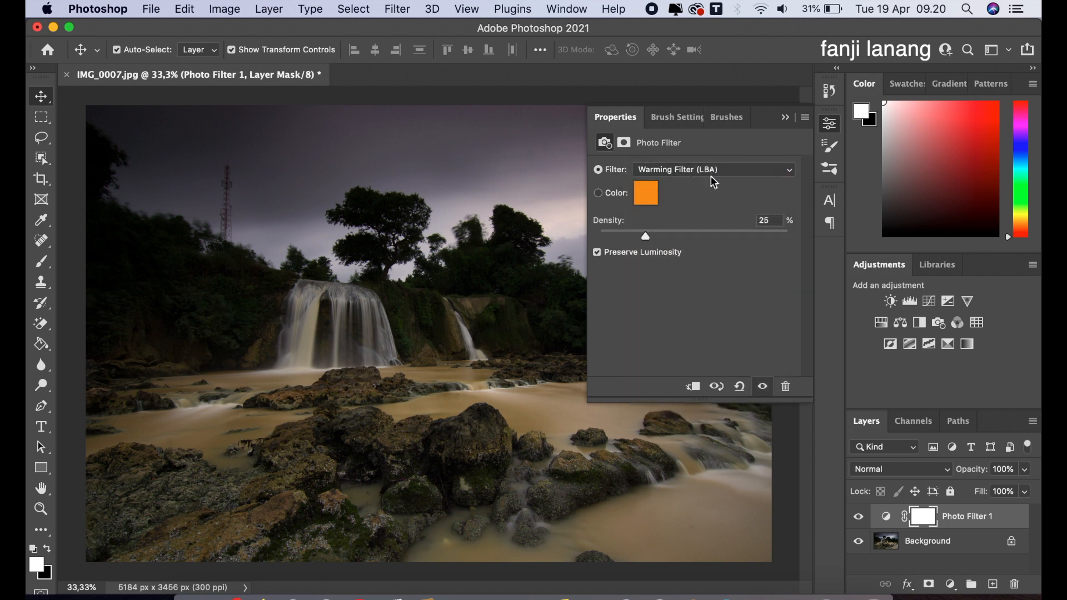
click(715, 177)
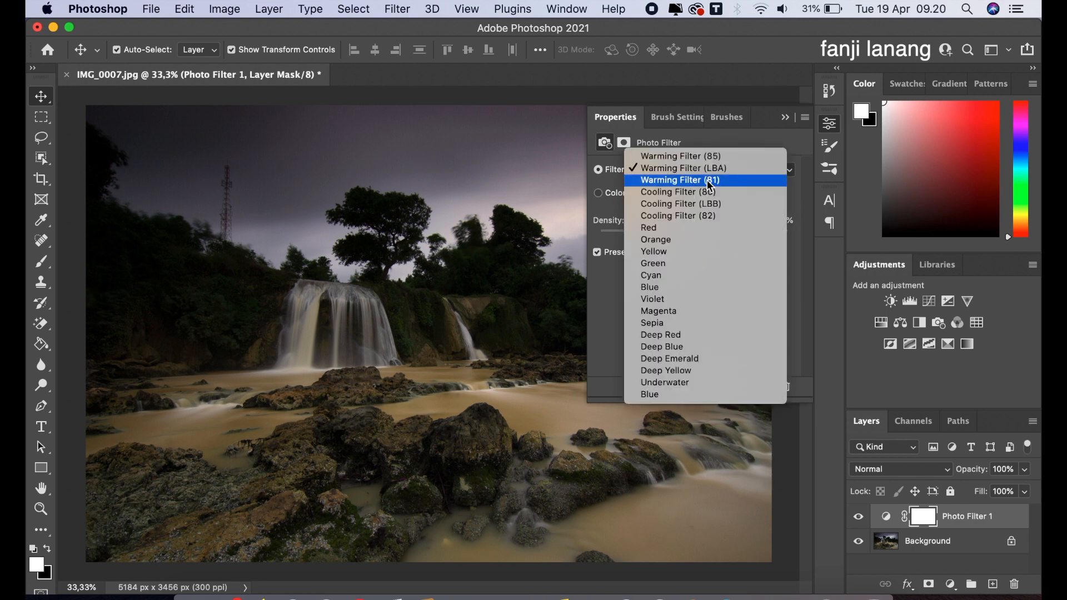
click(710, 178)
click(710, 177)
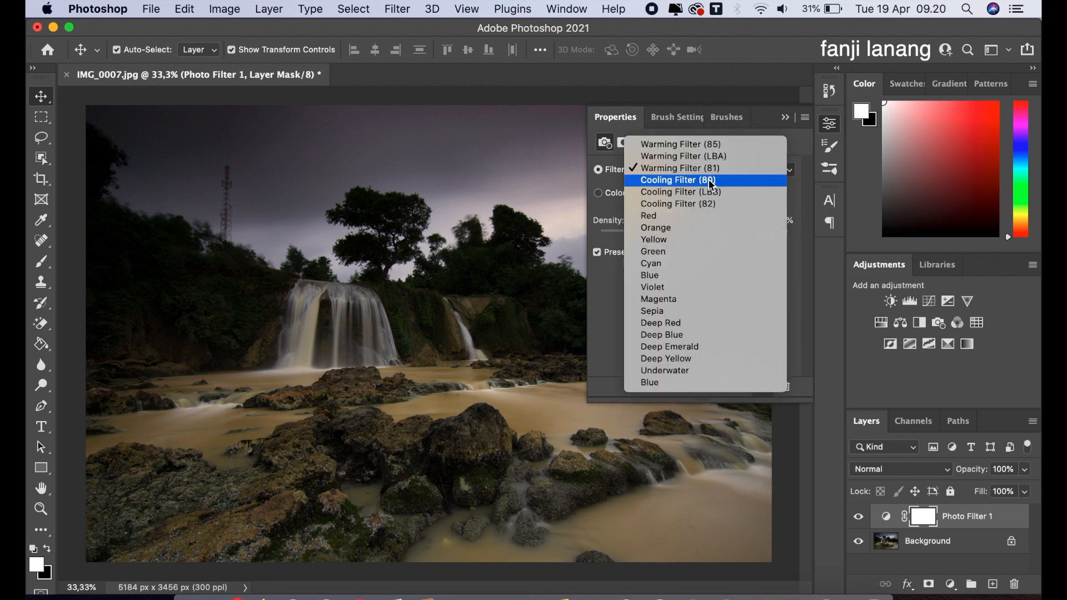
click(708, 181)
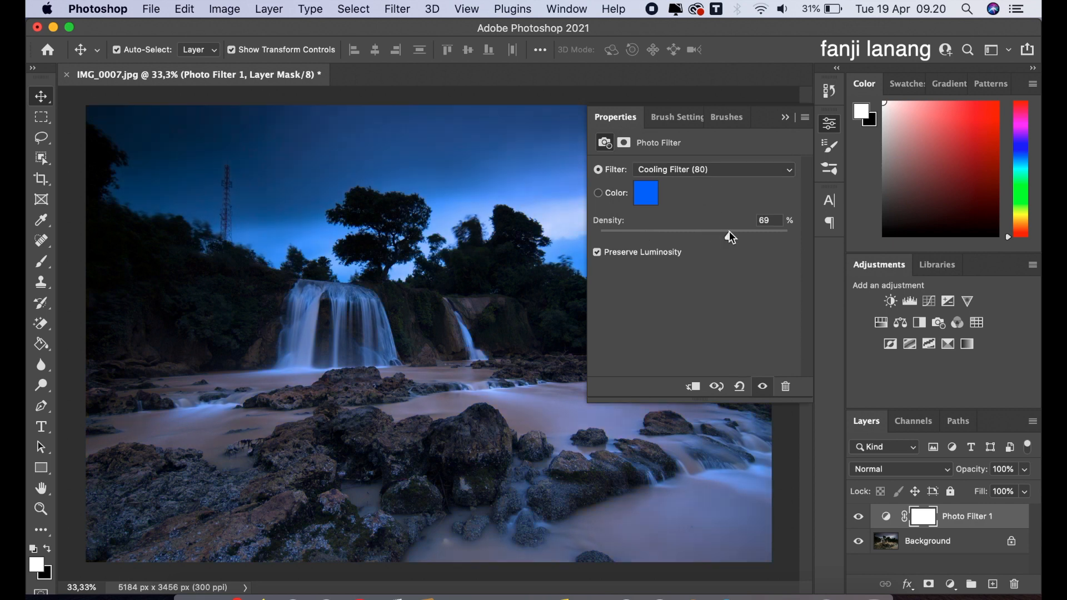
click(722, 175)
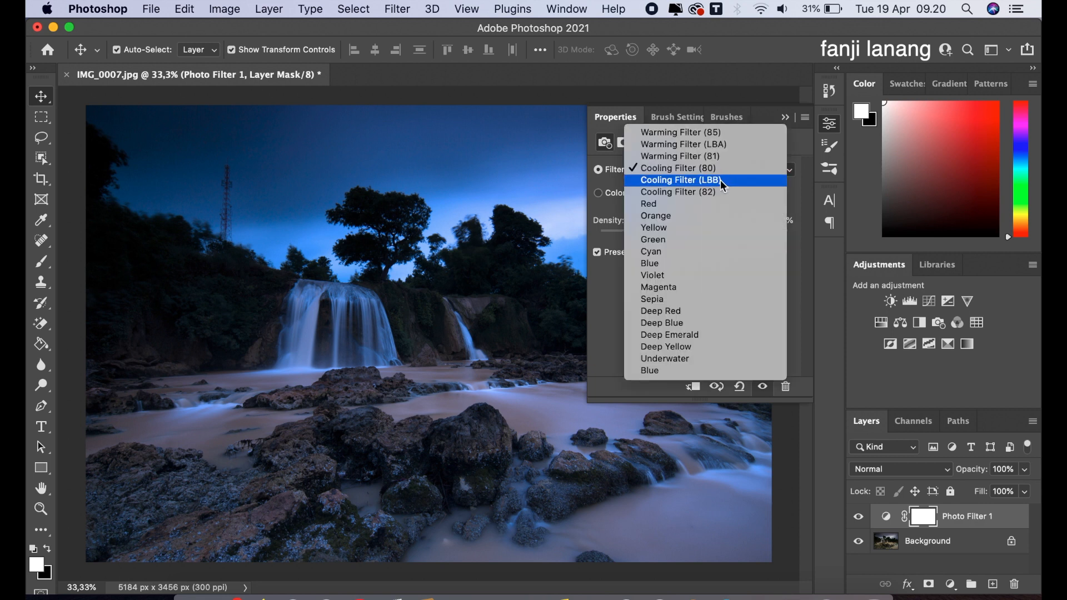
click(718, 181)
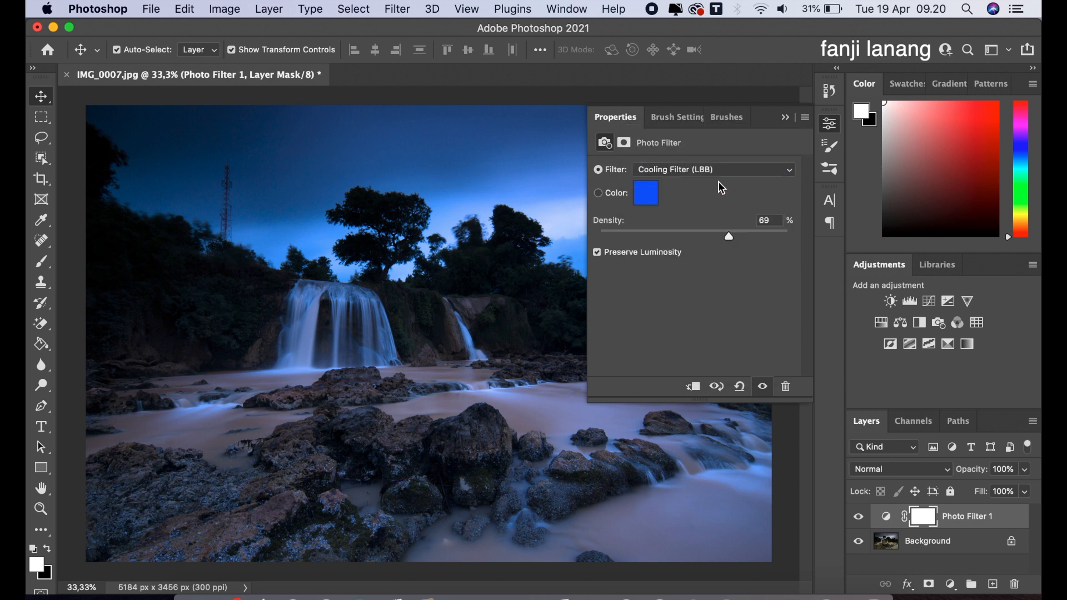
Step: Apply the Cooling Filter (82) preset to the photo filter and set its density to 100%
click(730, 170)
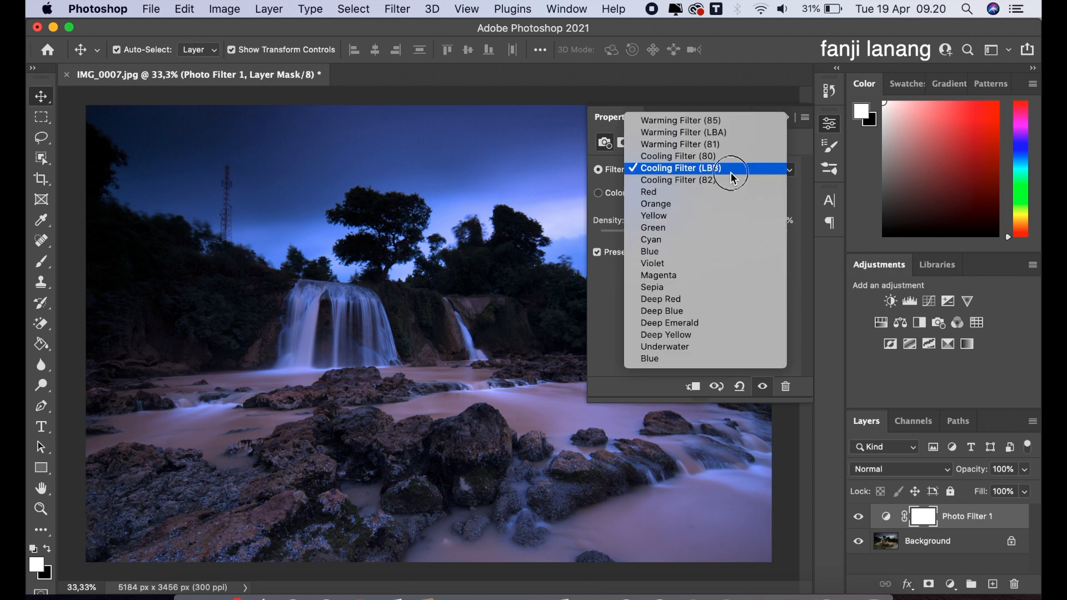
click(728, 179)
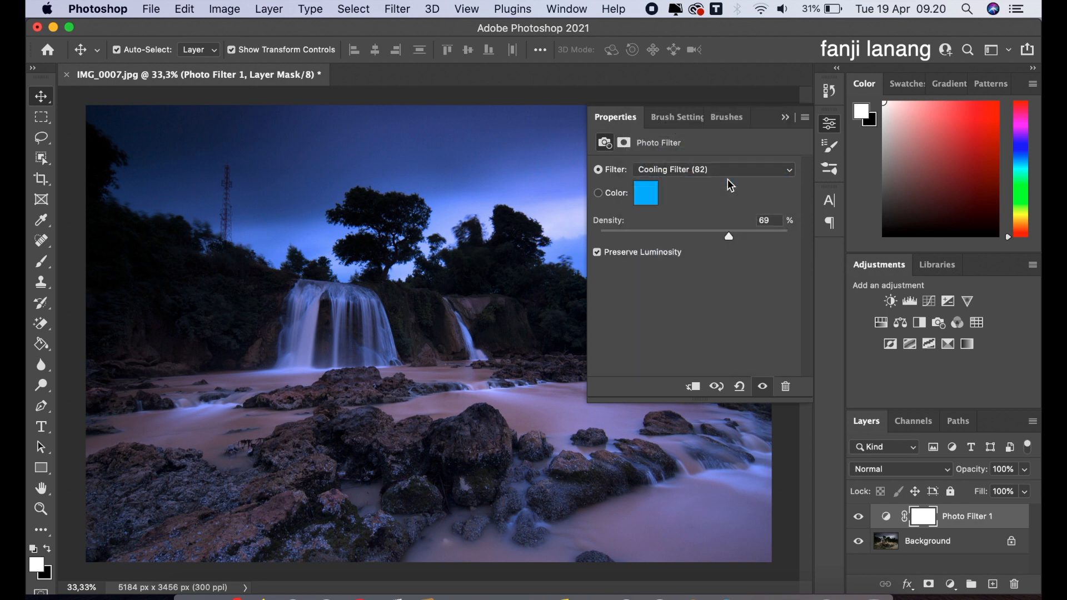
drag(732, 239, 793, 239)
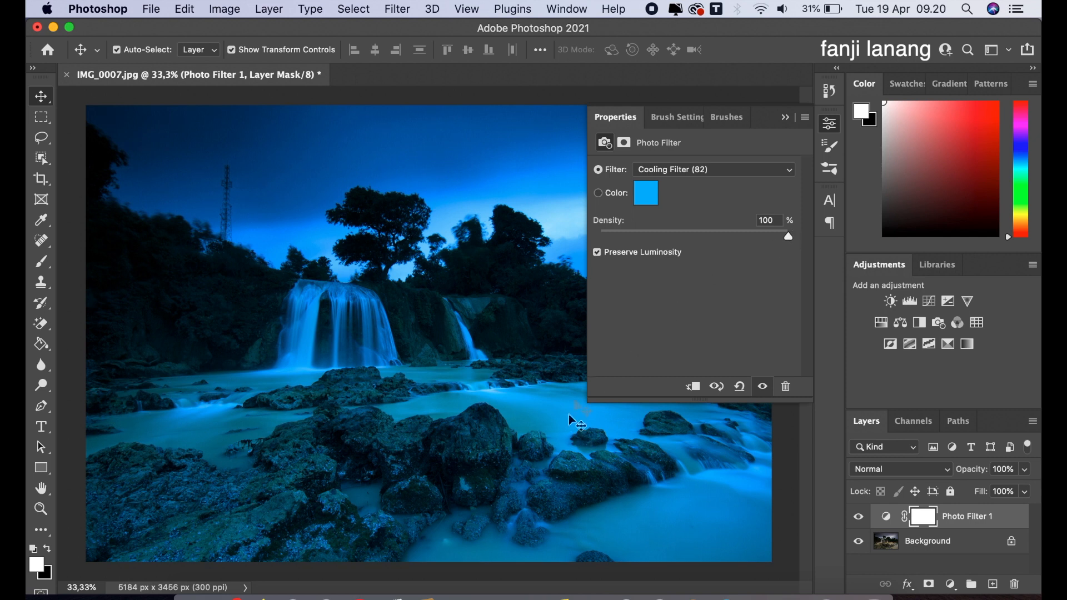
Step: Try the Deep Red, Deep Blue and Underwater filter presets and return to Cooling Filter (82)
click(709, 177)
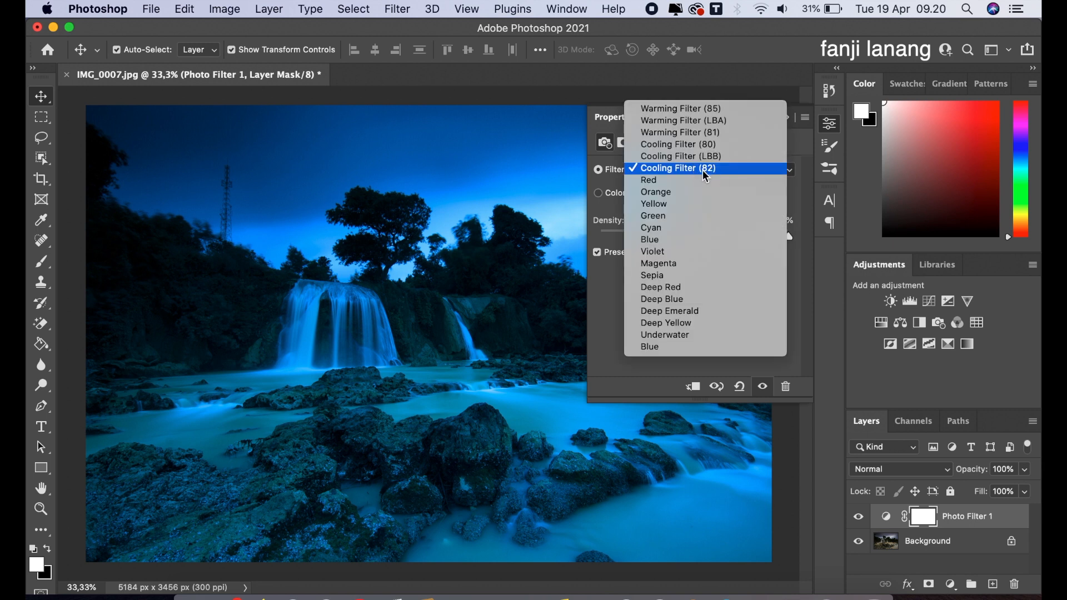
click(694, 294)
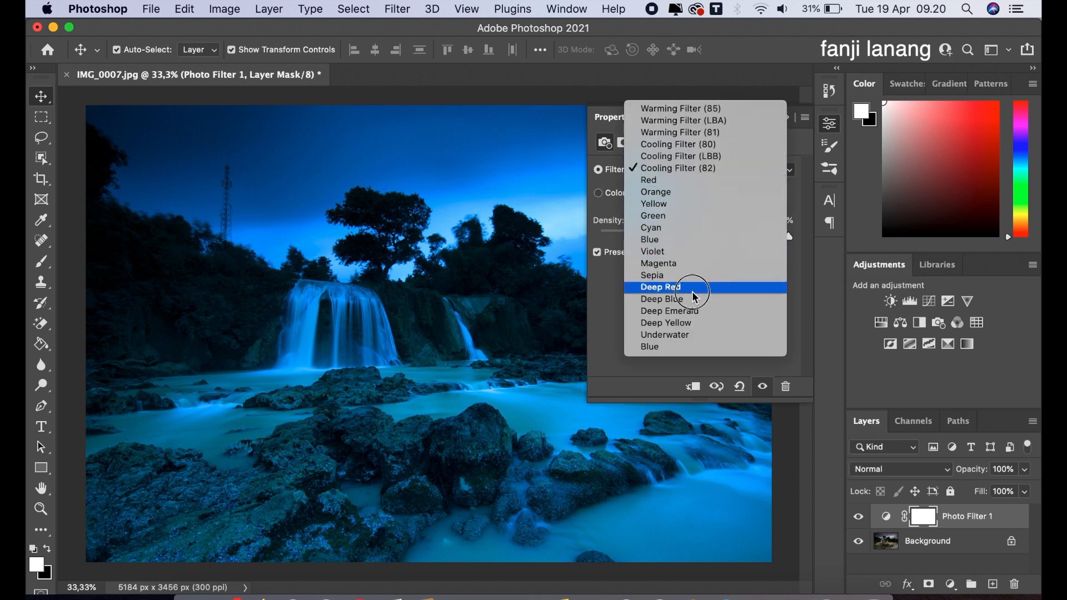
click(708, 176)
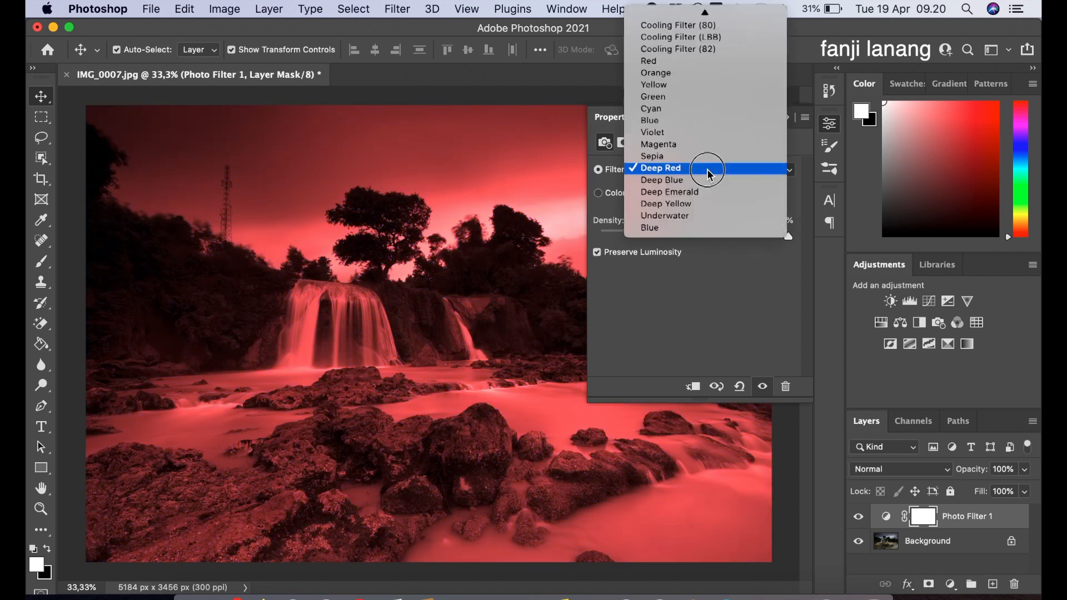
click(703, 181)
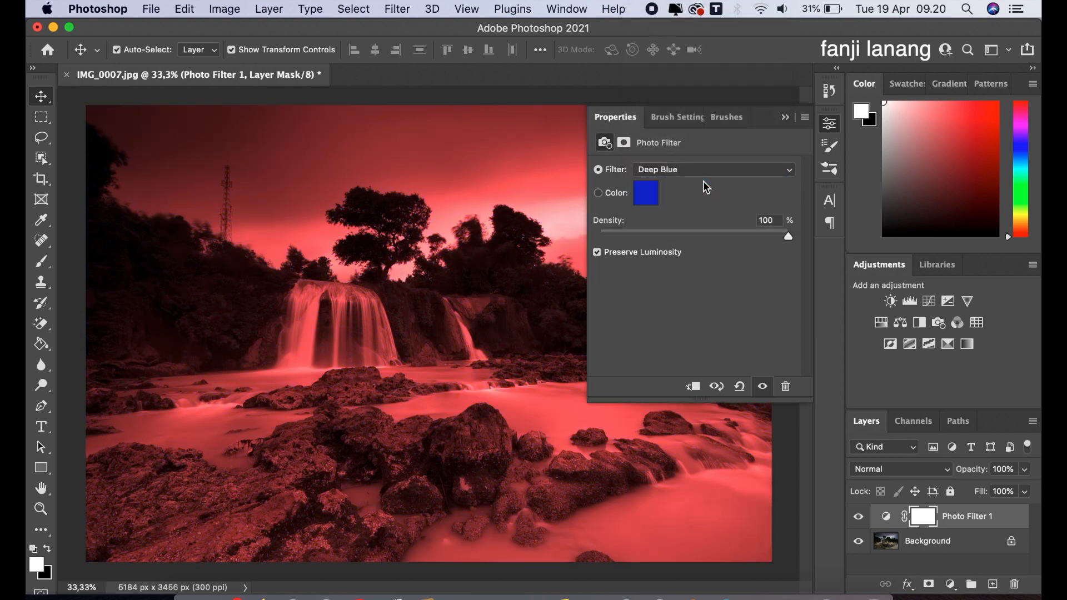
click(709, 175)
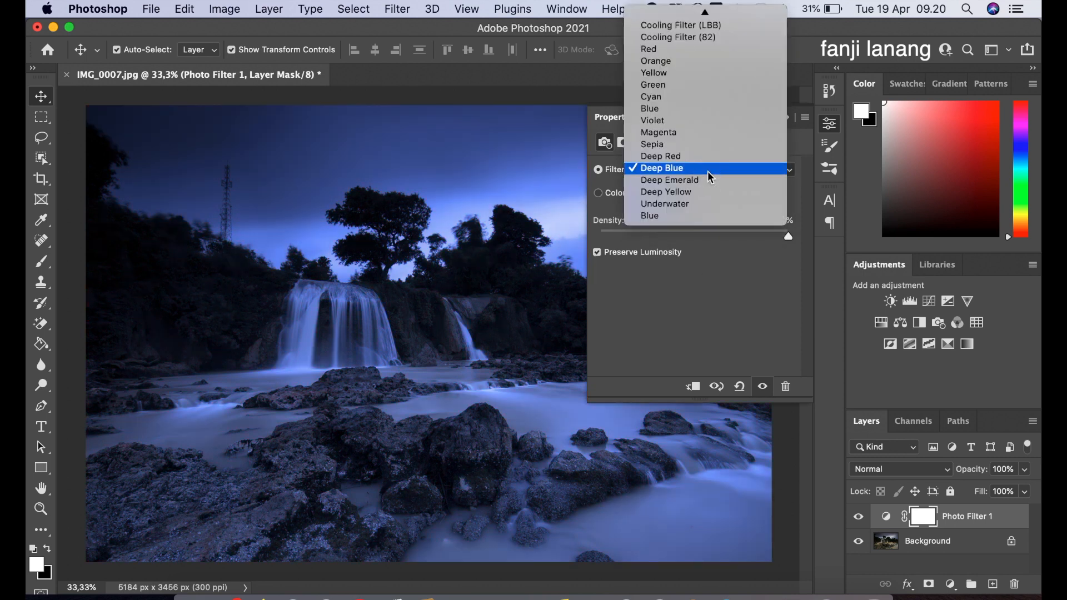
click(704, 204)
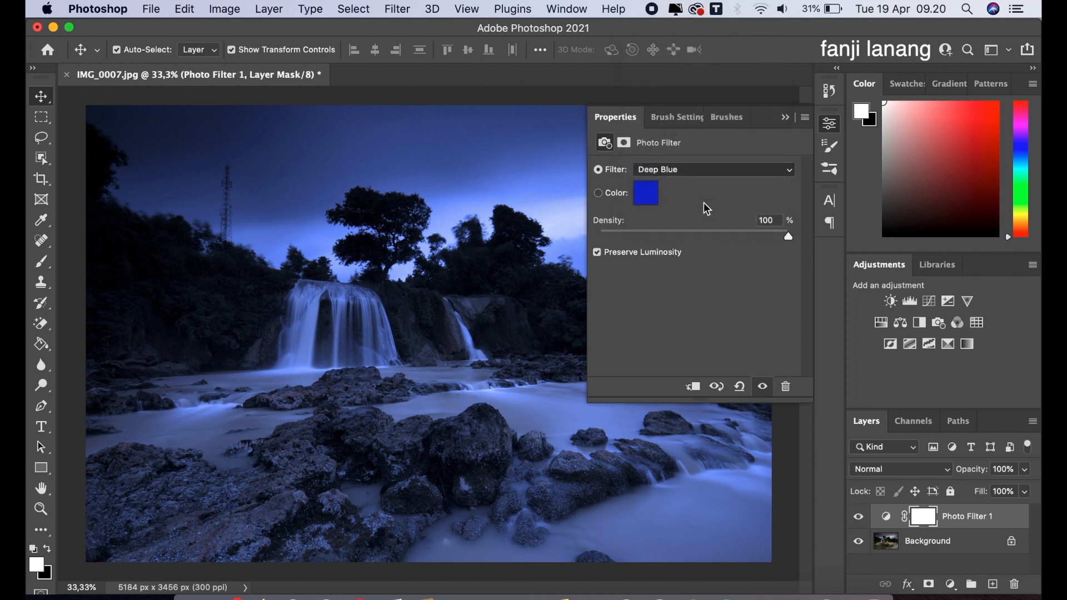
click(712, 168)
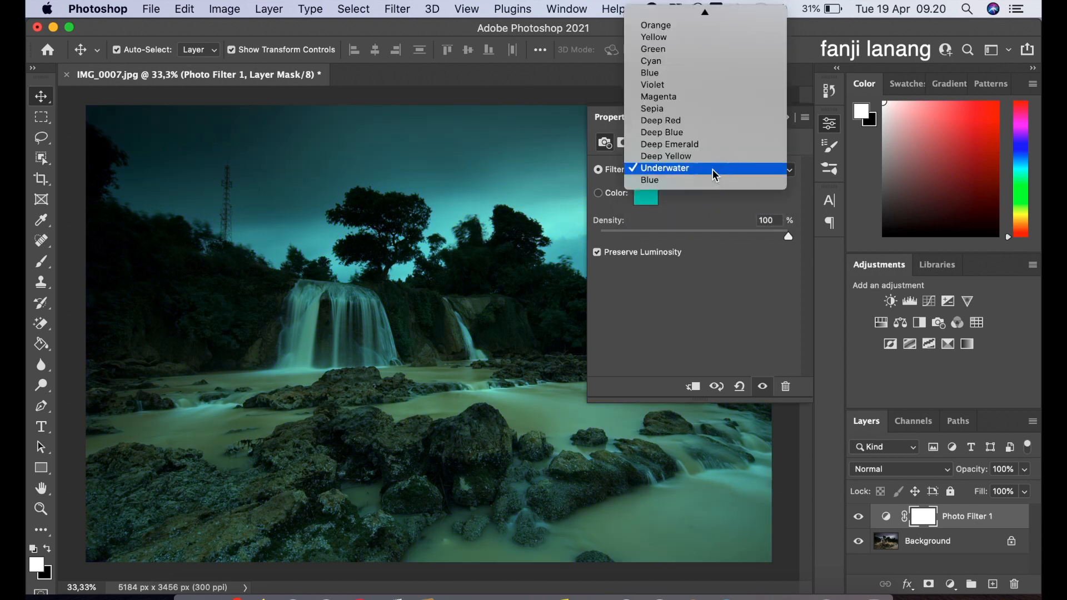
click(677, 76)
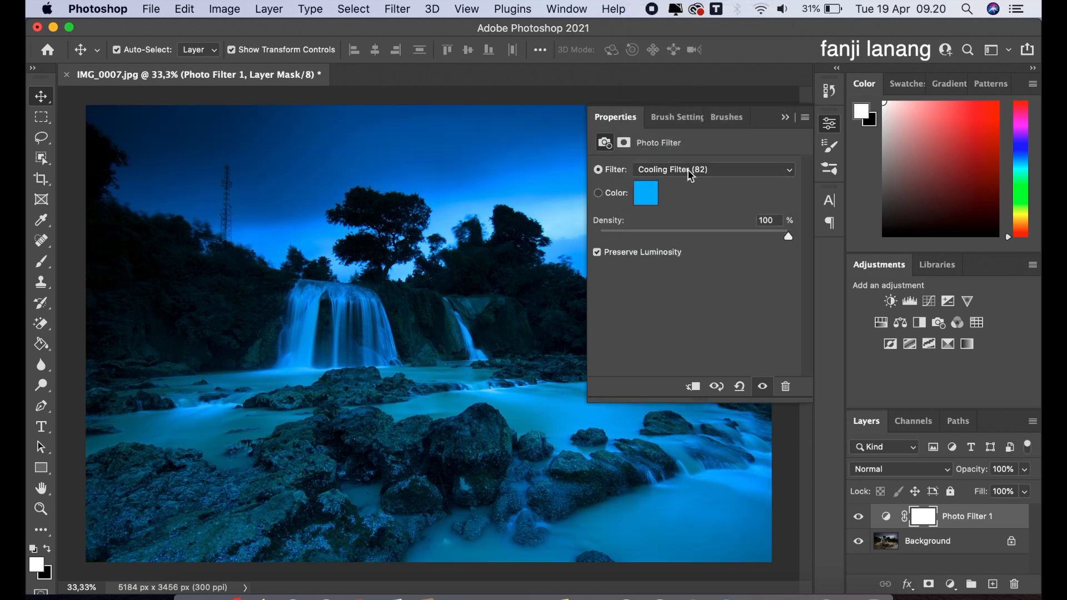
Step: Collapse the filter properties and compare the image with the Photo Filter layer hidden and shown
click(785, 120)
click(859, 519)
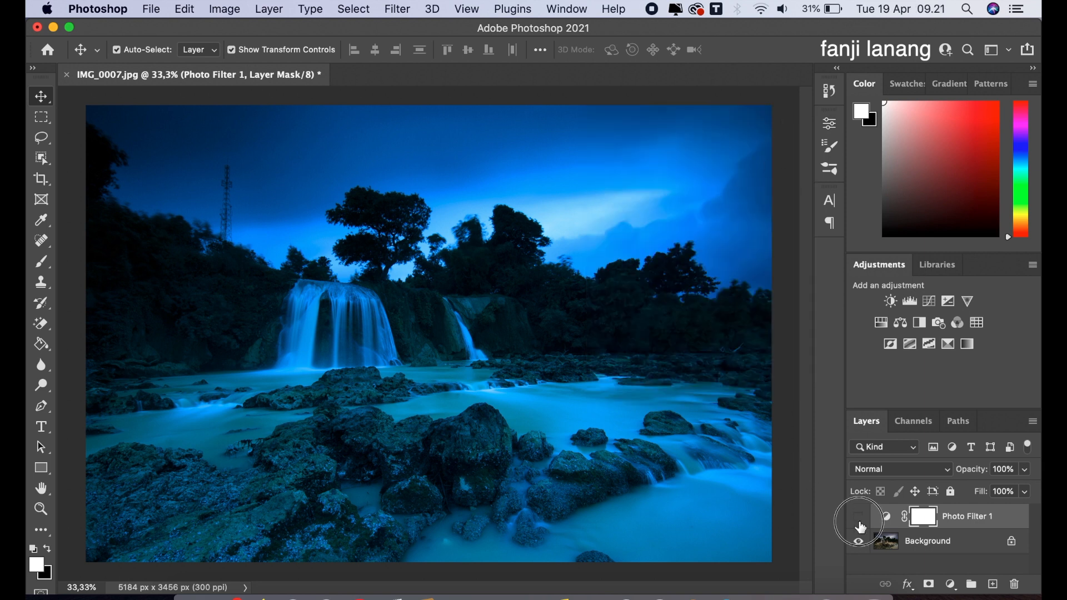
click(859, 522)
Step: Invert the Photo Filter layer's mask to hide the blue tint from the whole image
click(230, 12)
mouse_move(388, 52)
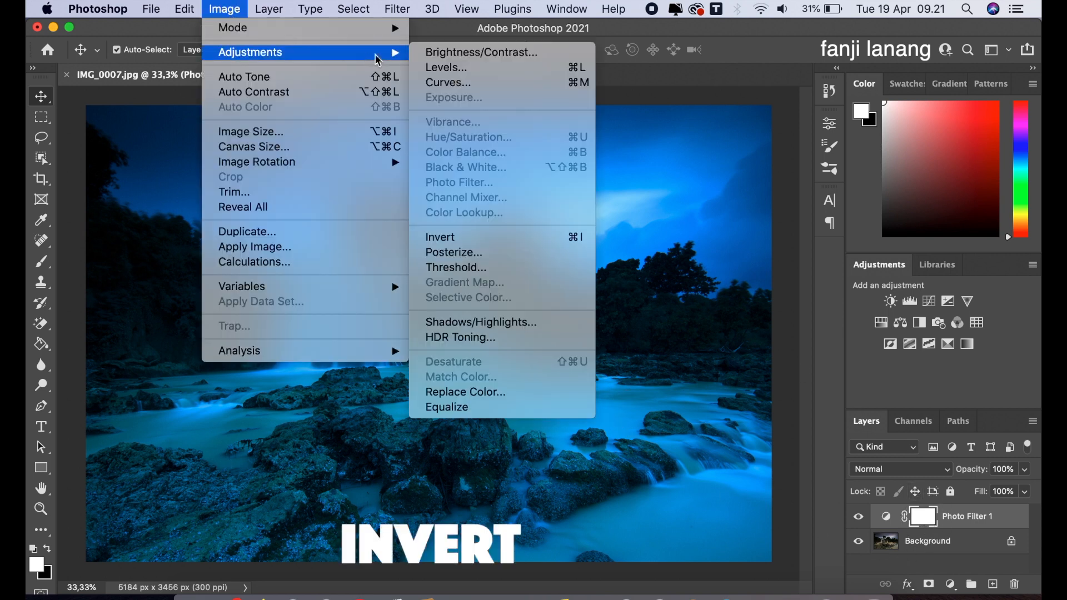
click(456, 235)
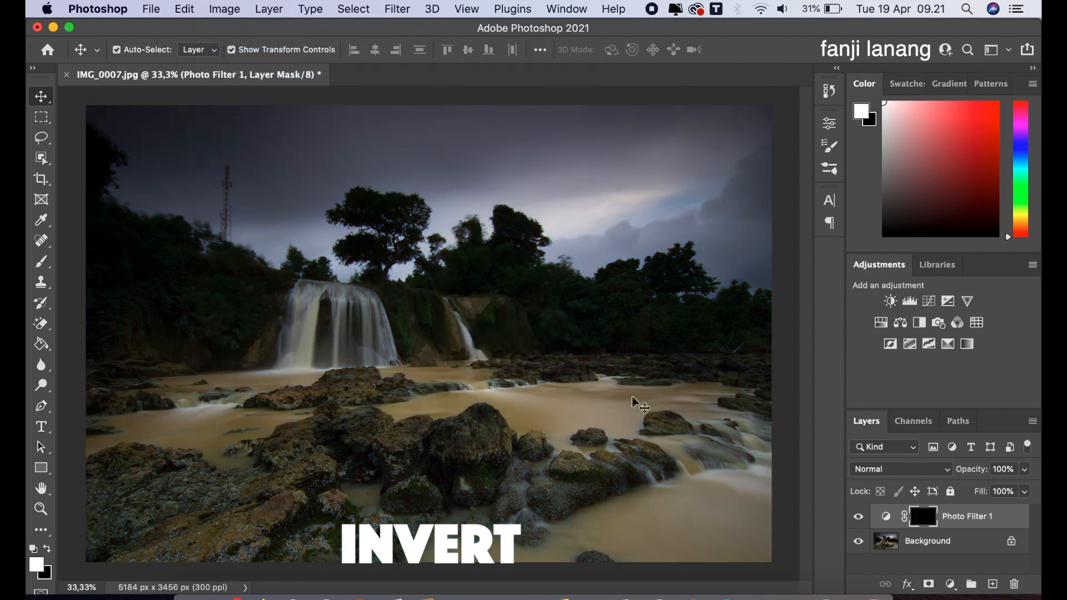
Step: Paint white on the mask over the right, lower and left water pools using a size 300 brush at 60% opacity
click(41, 261)
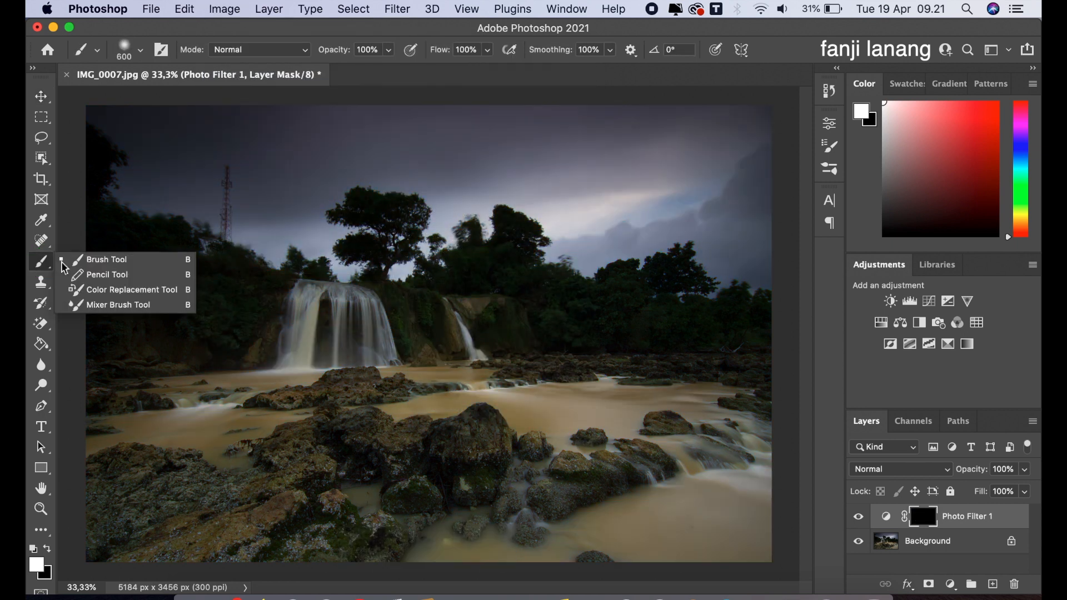
click(102, 265)
click(389, 51)
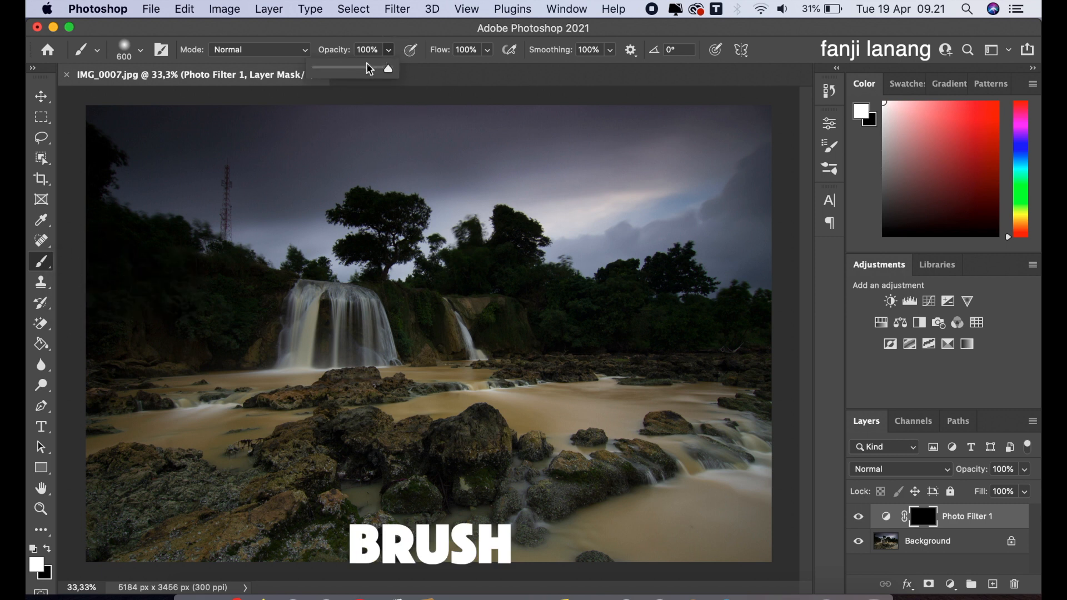
click(360, 70)
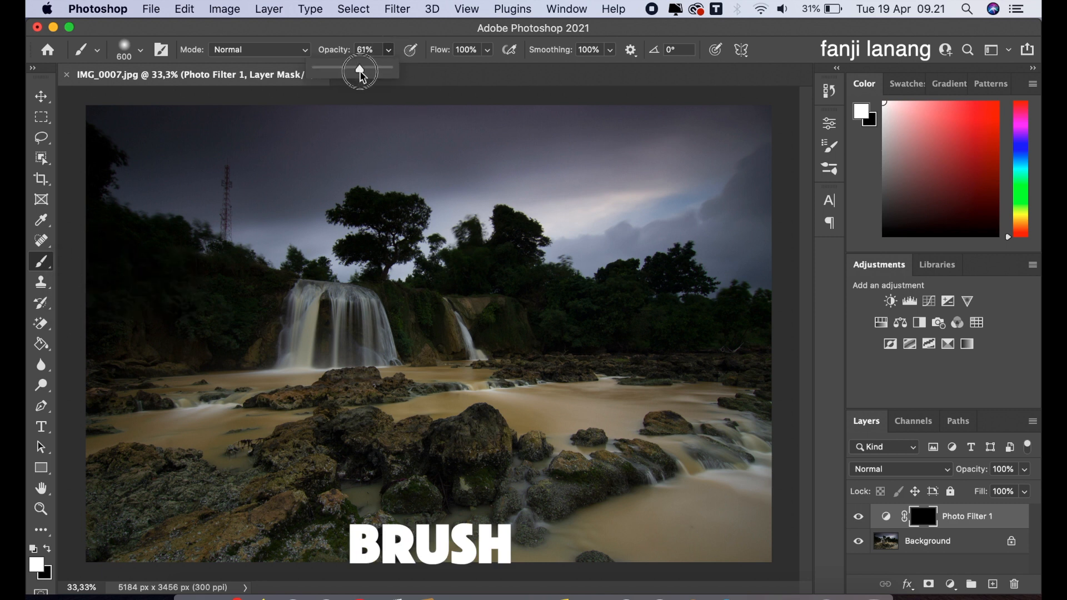
click(482, 68)
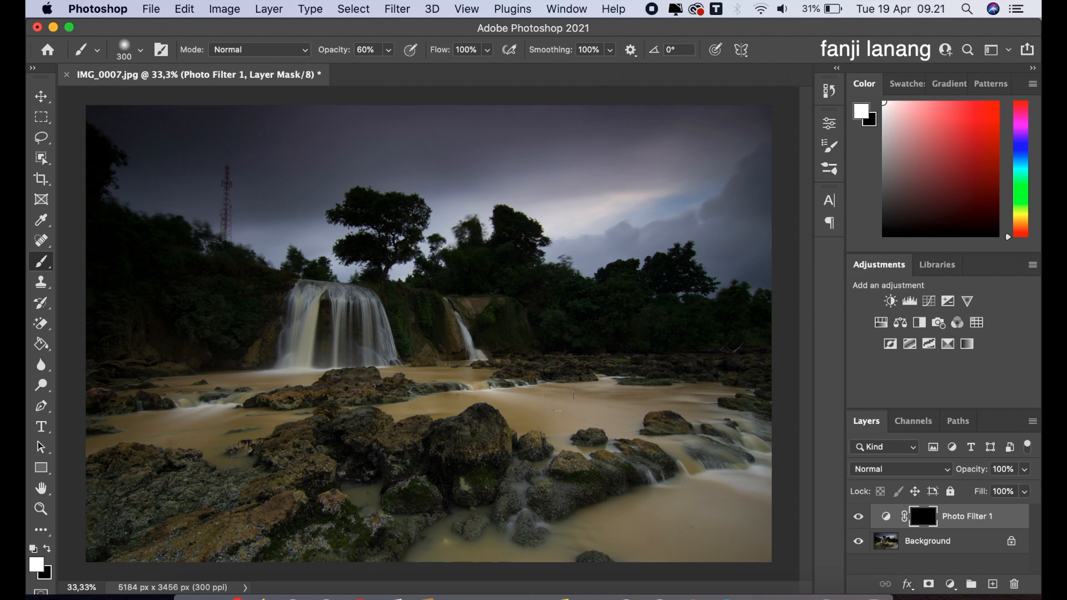
mouse_move(509, 400)
mouse_down()
mouse_move(703, 398)
mouse_move(629, 410)
mouse_move(624, 425)
mouse_move(566, 417)
mouse_move(558, 429)
mouse_move(513, 404)
mouse_move(629, 509)
mouse_move(541, 557)
mouse_move(425, 562)
mouse_move(514, 562)
mouse_move(566, 552)
mouse_move(597, 530)
mouse_move(653, 558)
mouse_move(594, 536)
mouse_move(715, 491)
mouse_move(677, 493)
mouse_move(753, 479)
mouse_move(659, 556)
mouse_move(747, 513)
mouse_move(771, 487)
mouse_move(758, 550)
mouse_move(692, 559)
mouse_move(758, 529)
mouse_move(772, 555)
mouse_move(716, 567)
mouse_move(668, 510)
mouse_move(775, 465)
mouse_up()
mouse_move(208, 422)
mouse_down()
mouse_move(134, 427)
mouse_move(189, 427)
mouse_move(230, 457)
mouse_move(238, 434)
mouse_move(260, 424)
mouse_move(160, 418)
mouse_move(57, 442)
mouse_up()
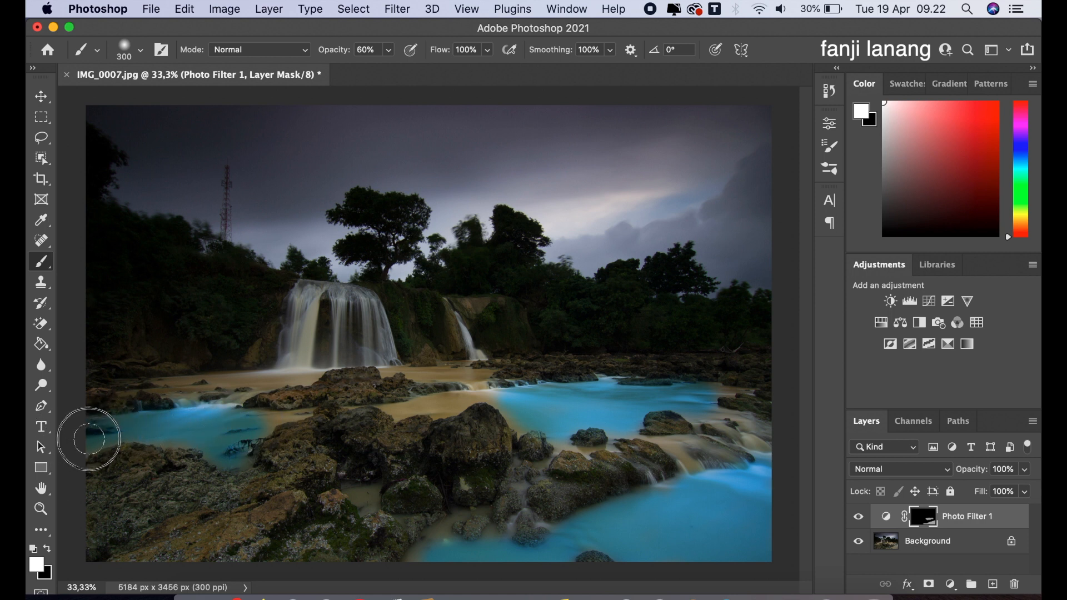
drag(234, 444, 216, 421)
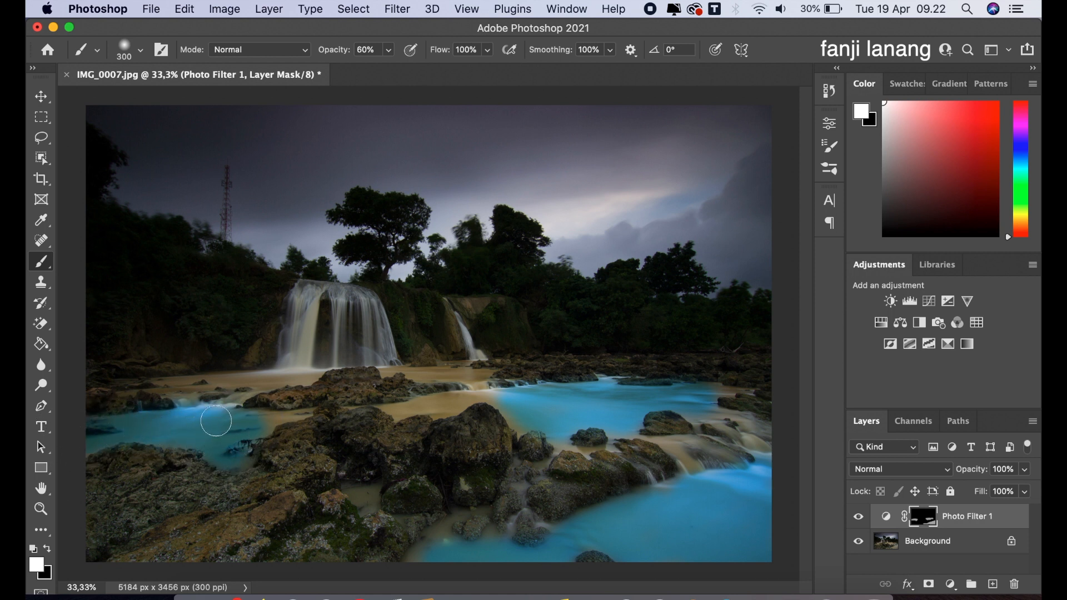
Step: Paint the tint onto the middle stream and the pool below the large waterfall with a size 200 brush, undoing the waterfall stroke
mouse_move(400, 409)
mouse_down()
mouse_move(477, 388)
mouse_move(521, 422)
mouse_move(505, 398)
mouse_move(435, 407)
mouse_move(473, 381)
mouse_move(411, 370)
mouse_move(473, 374)
mouse_move(162, 384)
mouse_move(188, 398)
mouse_move(279, 373)
mouse_move(311, 292)
mouse_move(302, 370)
mouse_up()
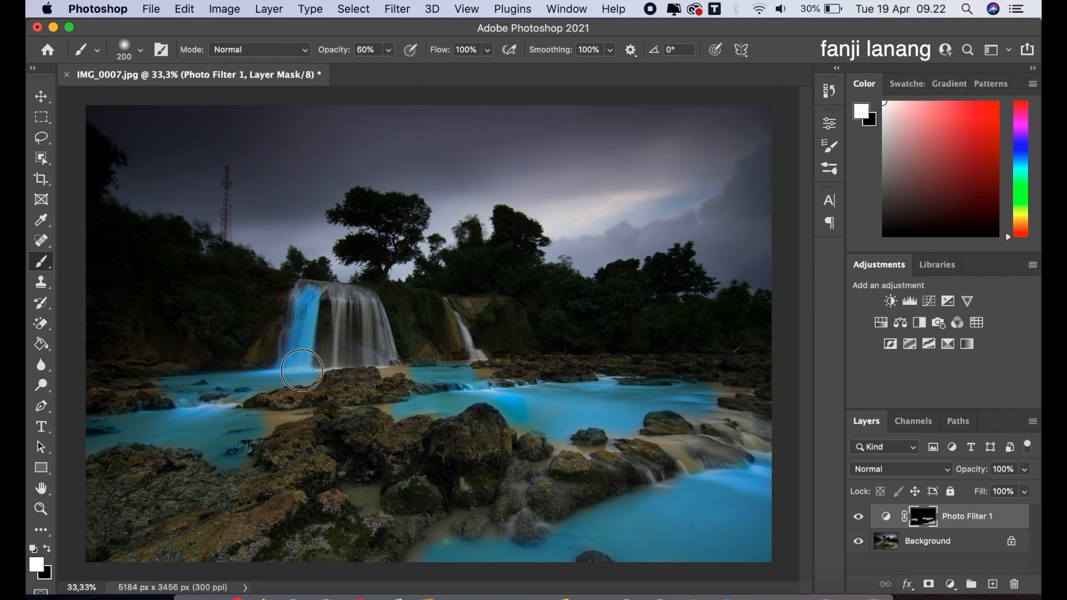
key(super+z)
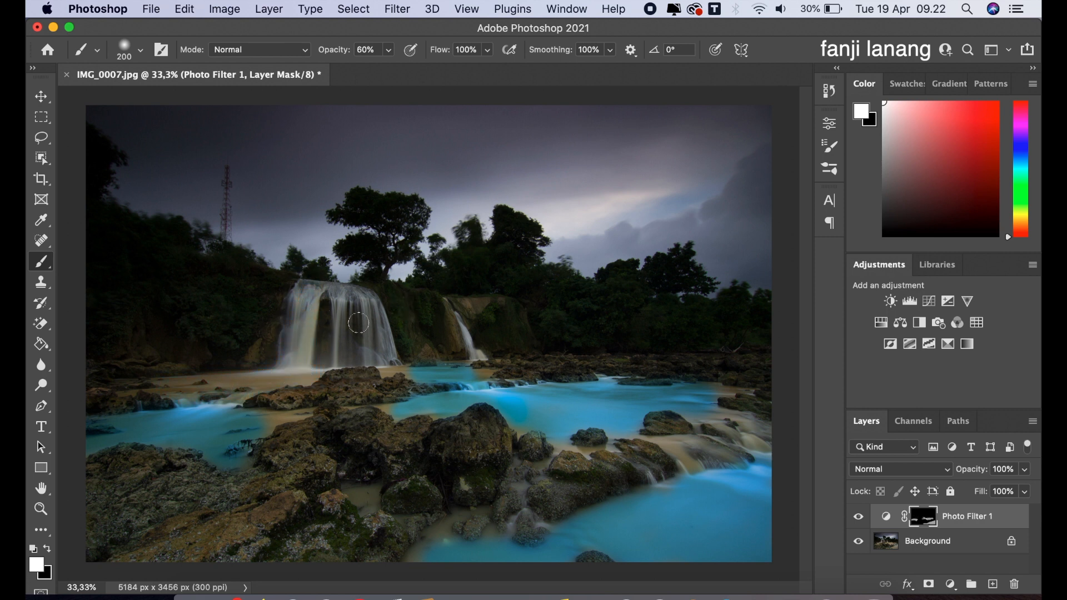
mouse_move(231, 395)
mouse_down()
mouse_move(312, 372)
mouse_move(163, 384)
mouse_move(214, 416)
mouse_up()
Step: Lower the brush opacity to 26% and paint the blue tint over the large and small waterfalls
click(387, 51)
drag(389, 68, 361, 69)
drag(306, 289, 299, 371)
drag(345, 298, 335, 360)
mouse_move(332, 320)
mouse_down()
mouse_move(336, 345)
mouse_move(305, 361)
mouse_move(357, 352)
mouse_move(388, 369)
mouse_move(360, 297)
mouse_move(318, 288)
mouse_move(293, 347)
mouse_move(319, 315)
mouse_up()
drag(469, 341, 478, 359)
Step: Paint the remaining water edges, right-hand rapids and foreground pools with a size 125 brush, raising its opacity to 40%
key(bracketleft)
key(bracketleft)
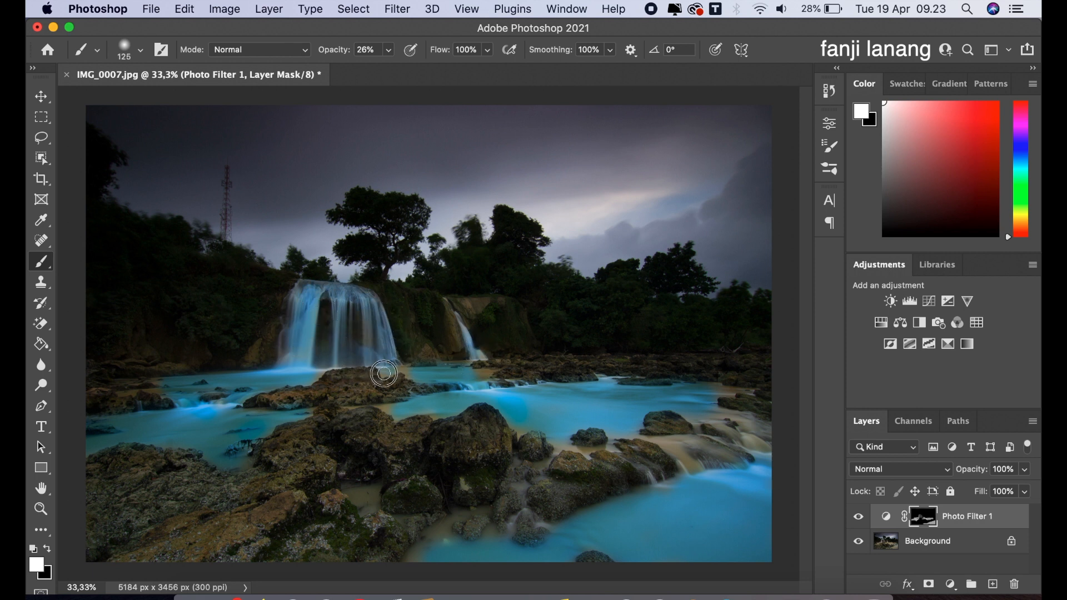
mouse_move(390, 368)
mouse_down()
mouse_move(408, 373)
mouse_move(382, 406)
mouse_move(396, 415)
mouse_up()
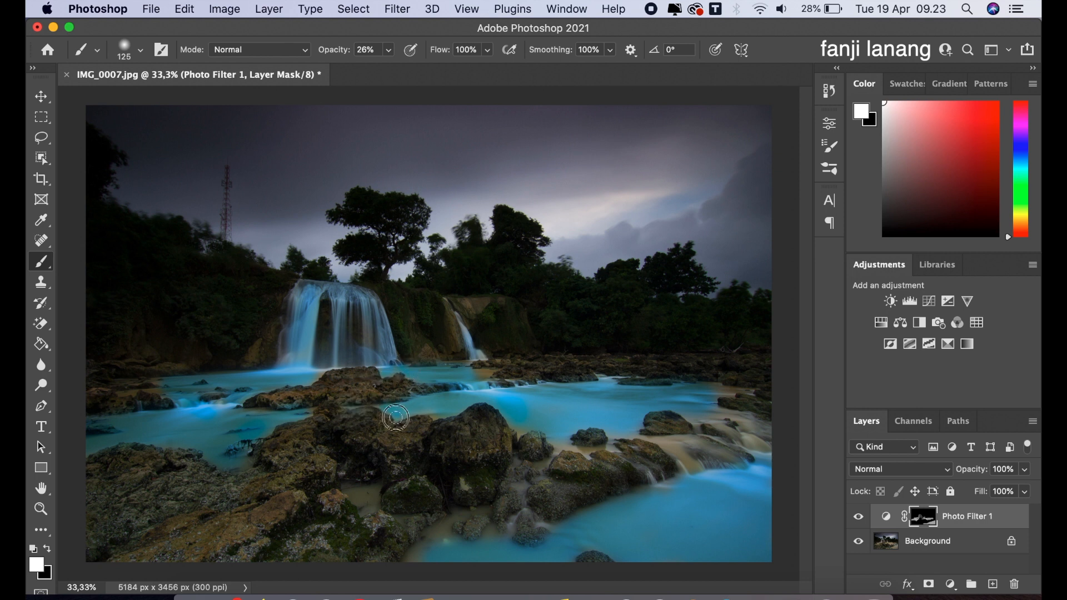
drag(485, 372, 468, 372)
mouse_move(559, 449)
mouse_down()
mouse_move(649, 437)
mouse_move(676, 440)
mouse_move(668, 453)
mouse_move(699, 442)
mouse_move(746, 469)
mouse_move(681, 451)
mouse_move(697, 479)
mouse_move(714, 425)
mouse_move(770, 453)
mouse_move(751, 428)
mouse_move(690, 415)
mouse_move(770, 433)
mouse_move(698, 407)
mouse_move(729, 389)
mouse_up()
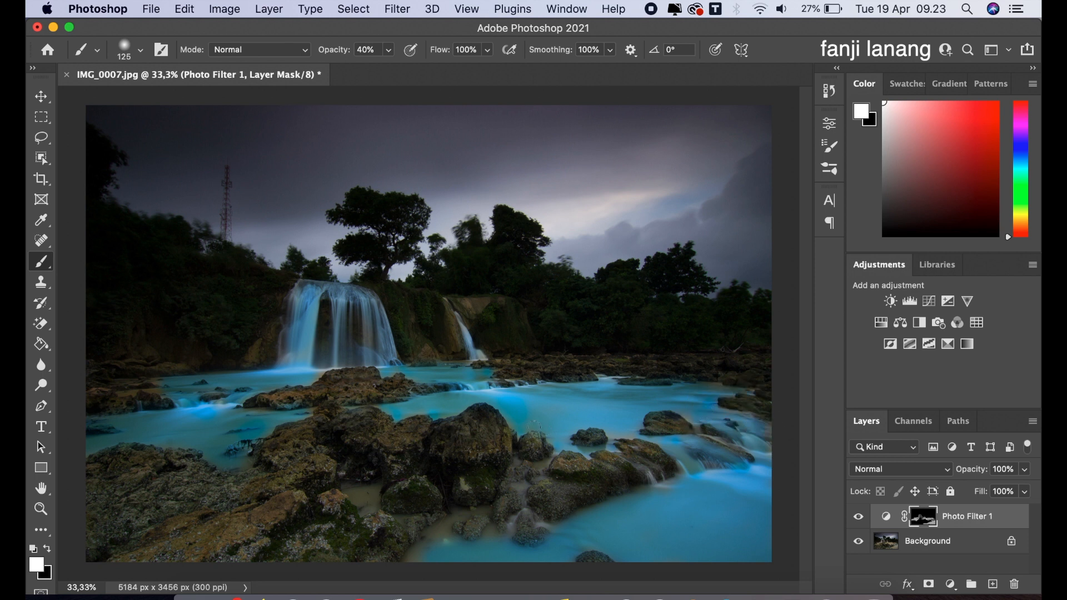
mouse_move(438, 521)
mouse_down()
mouse_move(406, 566)
mouse_move(483, 539)
mouse_move(350, 493)
mouse_move(365, 500)
mouse_up()
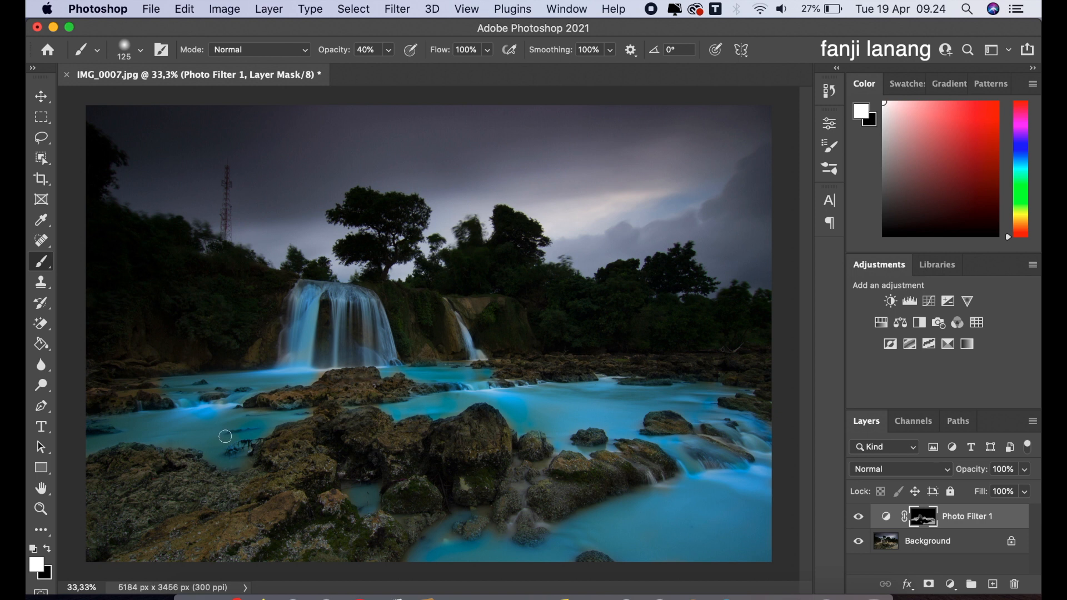
Step: Deepen the tint on the water with a size 300 brush at 30% opacity and compare the photo without the Photo Filter layer
key(bracketright)
key(bracketright)
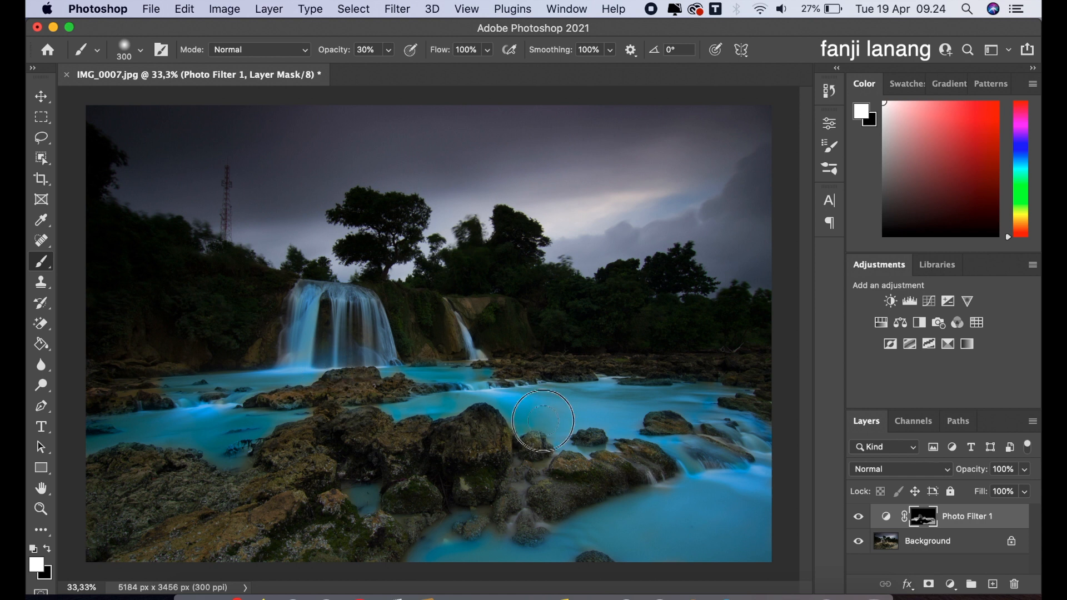
click(861, 518)
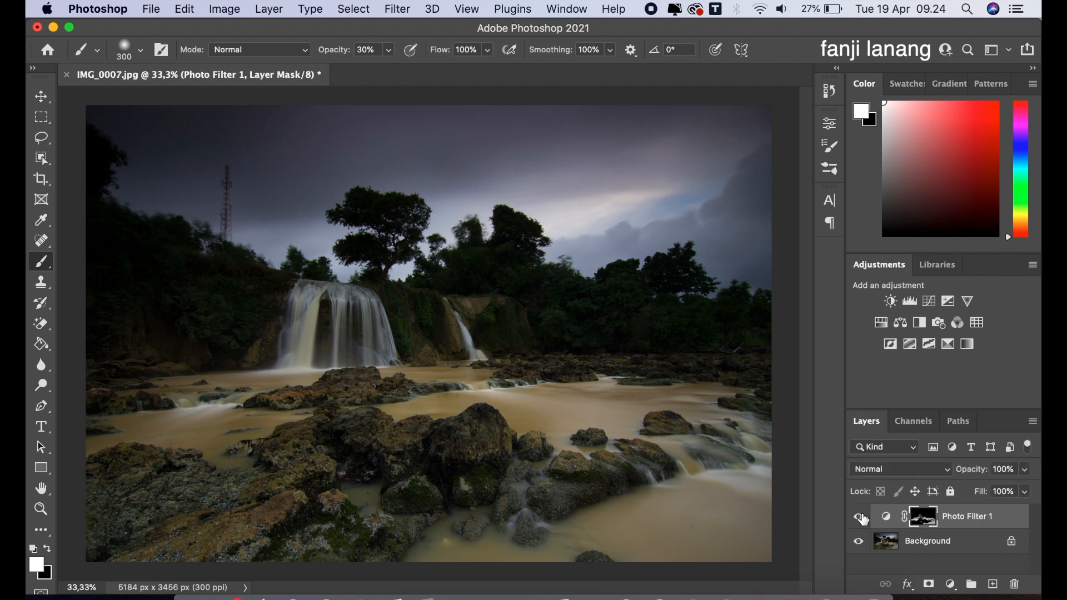
click(860, 517)
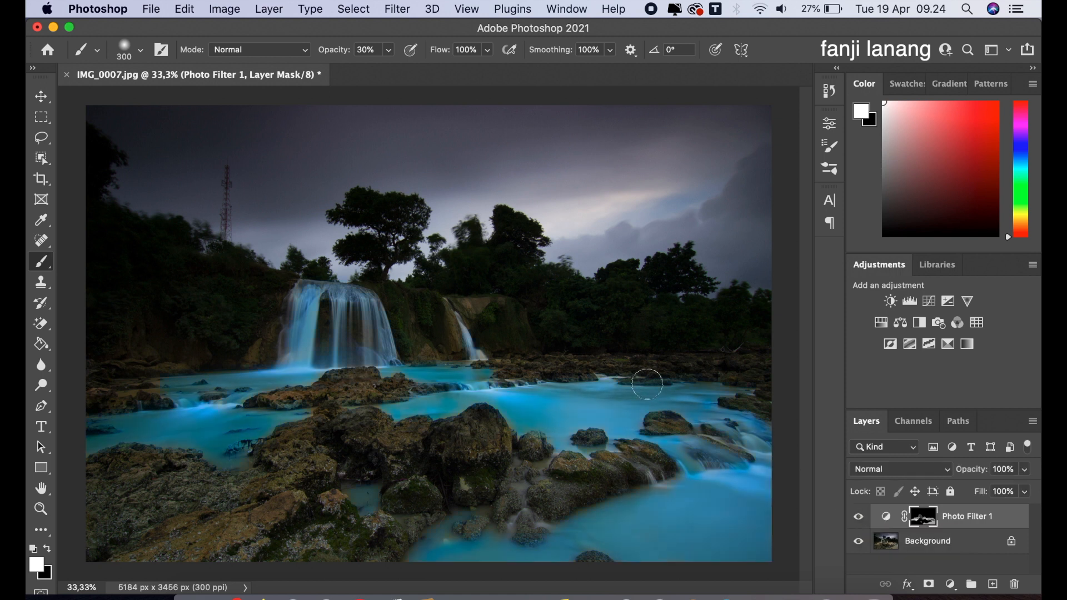
Step: Paint a light blue tint across the sky on the Photo Filter mask with a size 700 brush at 20% opacity
key(bracketright)
key(bracketright)
key(bracketright)
key(bracketright)
key(2)
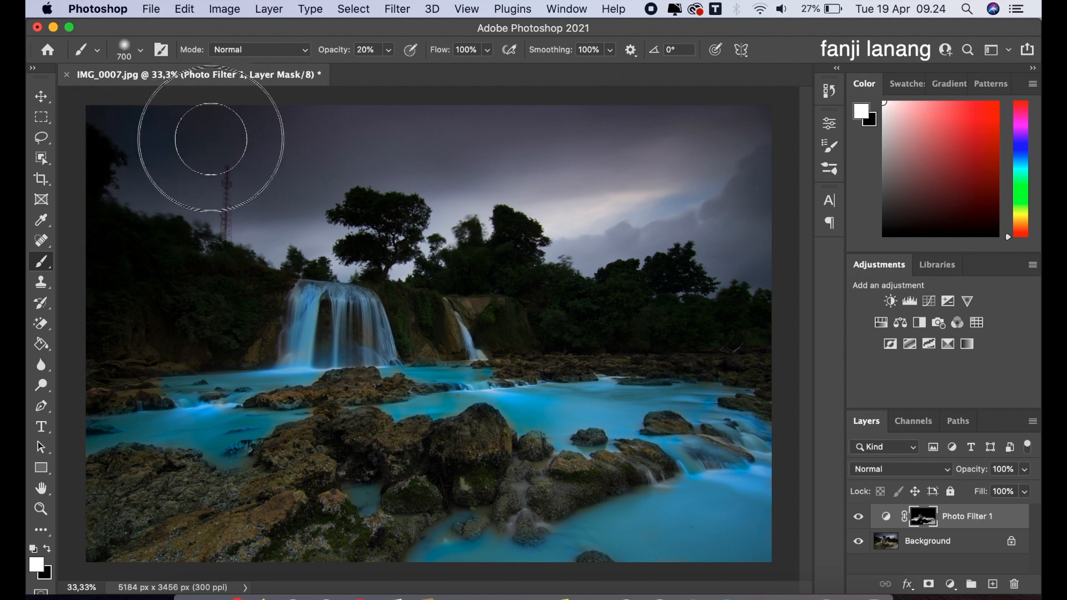
mouse_move(273, 163)
mouse_down()
mouse_move(440, 131)
mouse_move(631, 155)
mouse_move(726, 119)
mouse_move(514, 187)
mouse_up()
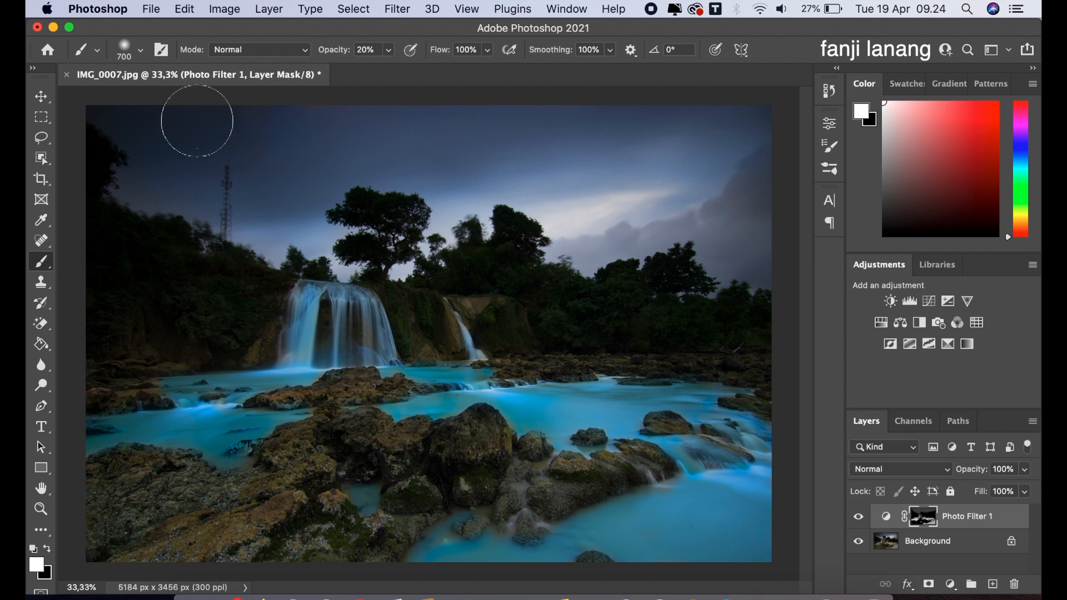
Step: Add a blank layer and fill it with the merged image through Apply Image, using Normal blending at 100% opacity
click(41, 96)
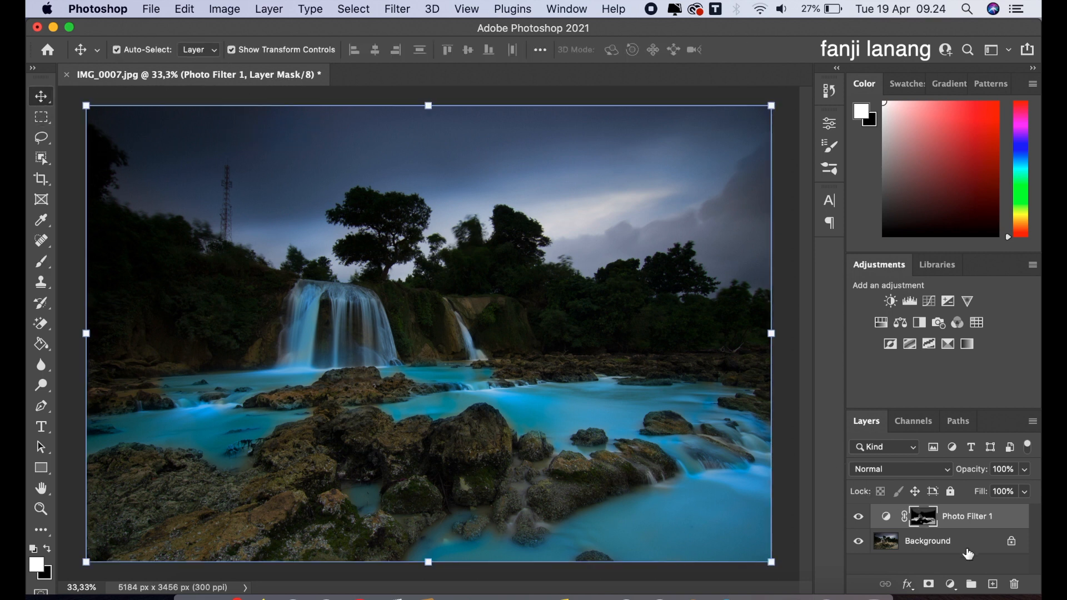
click(993, 584)
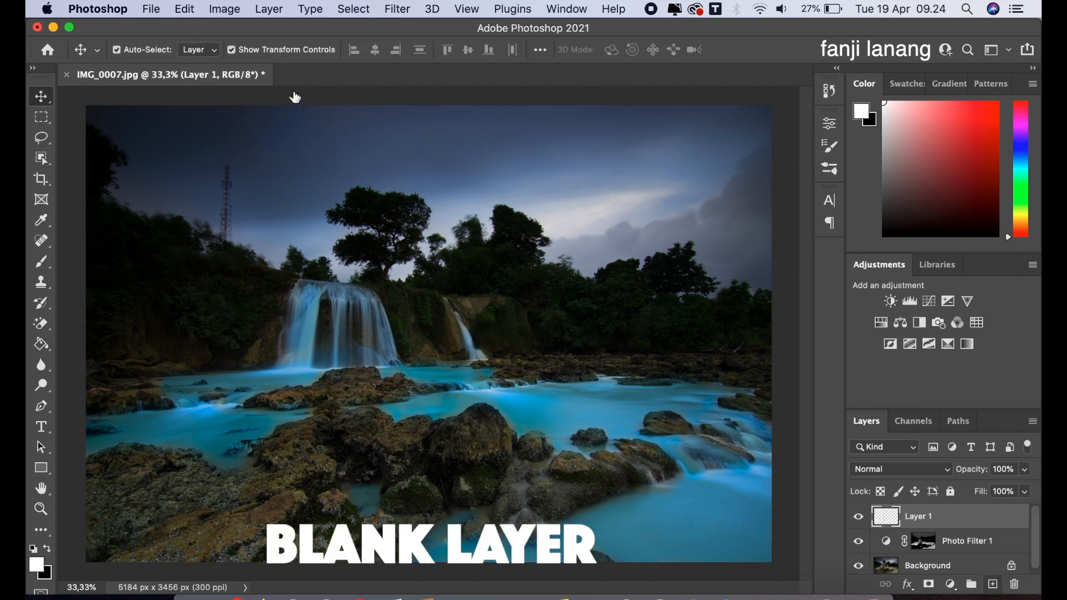
click(231, 10)
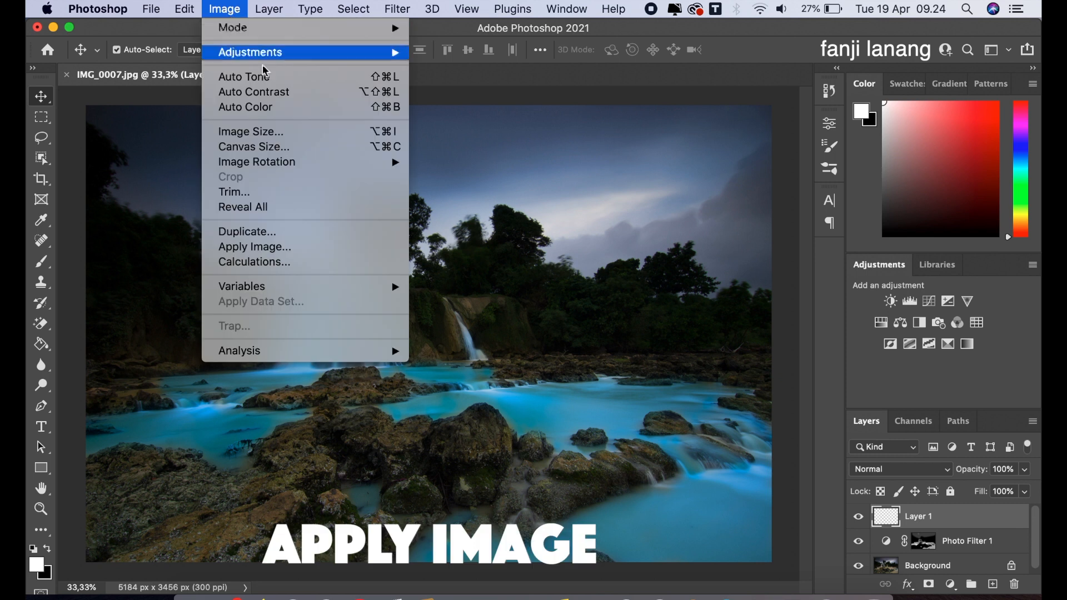
click(366, 246)
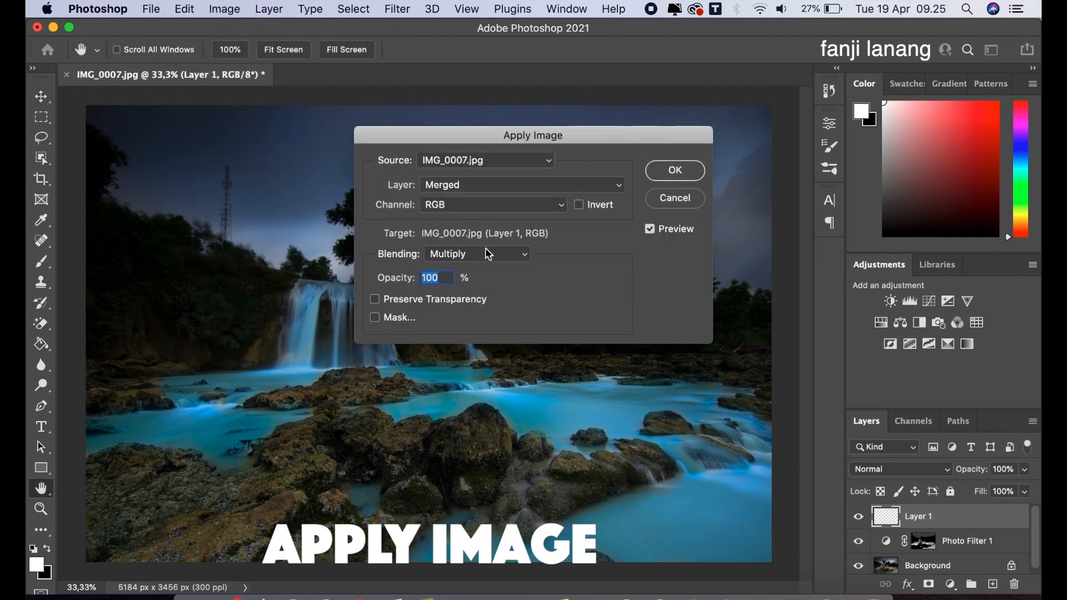
click(516, 256)
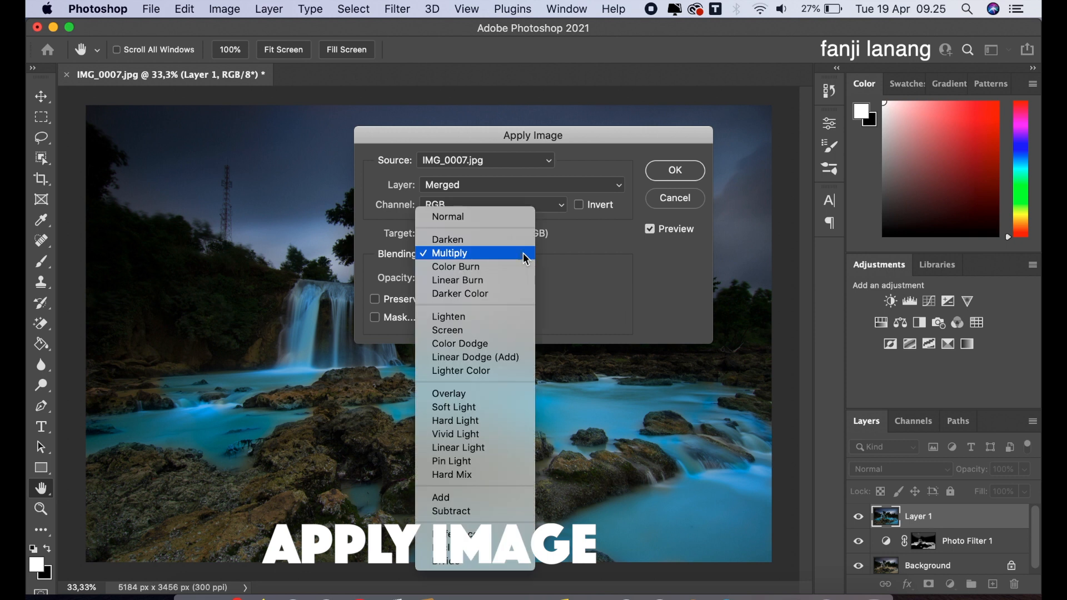
click(459, 218)
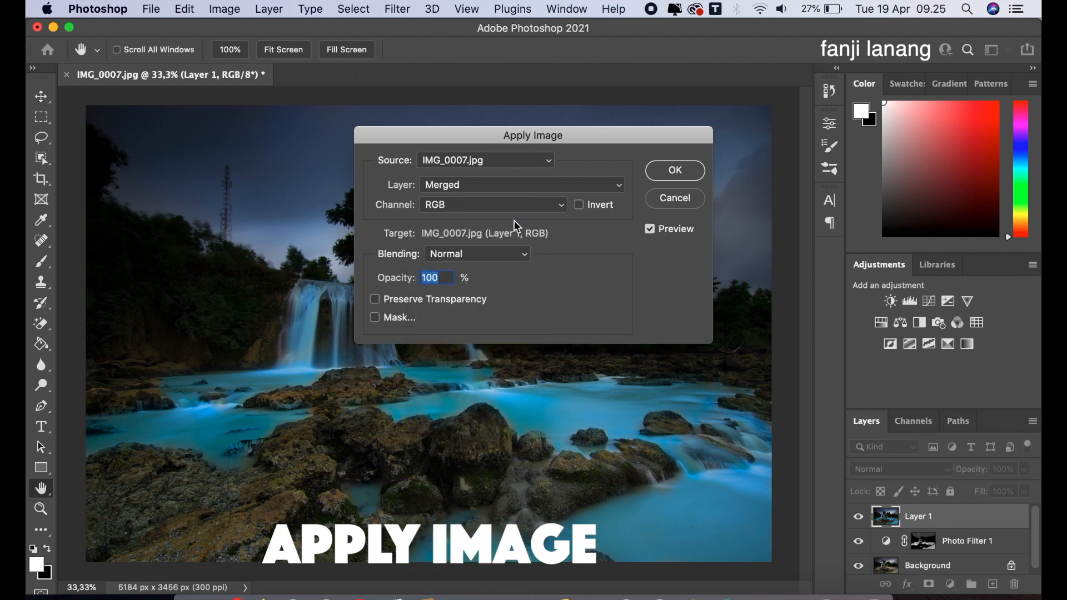
click(686, 180)
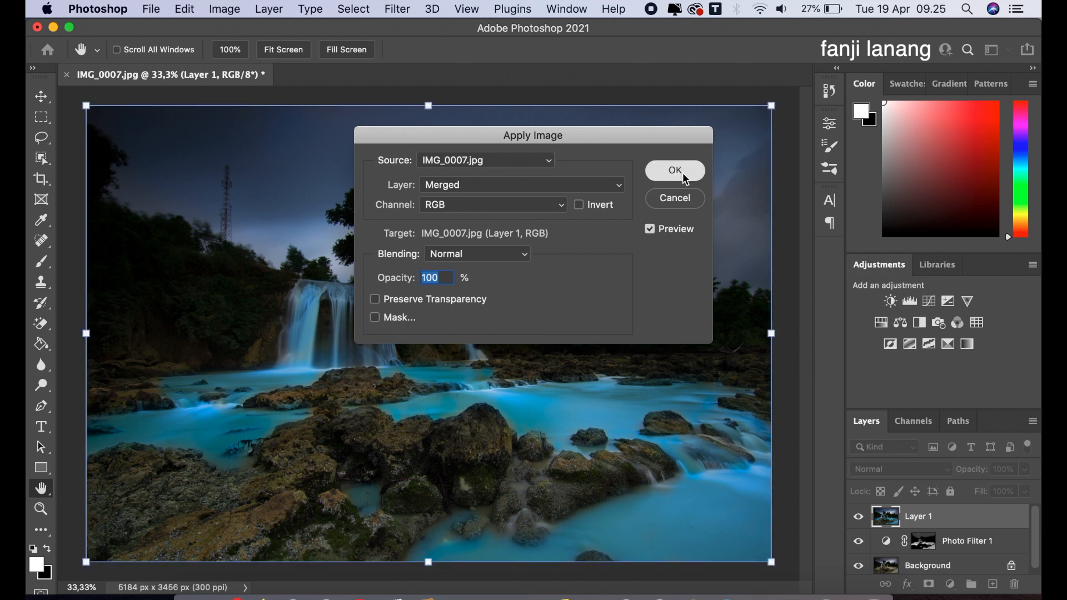
click(859, 518)
click(860, 518)
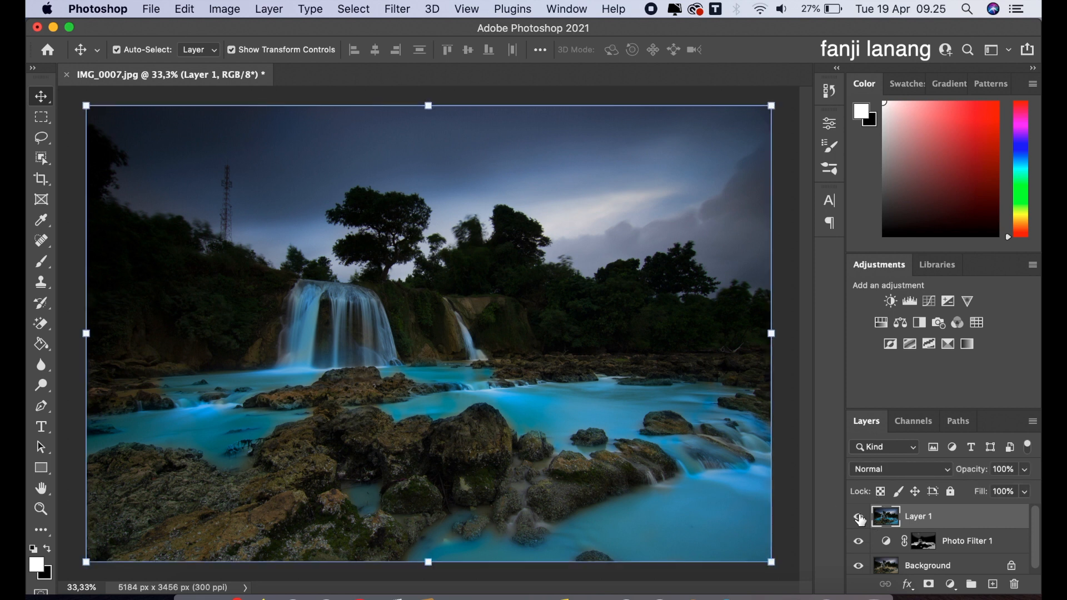
Step: Start the Camera Raw Filter on Layer 1 and set Highlights -22, Shadows +94, Contrast +10, Temperature -5 and Exposure +0,10
click(398, 10)
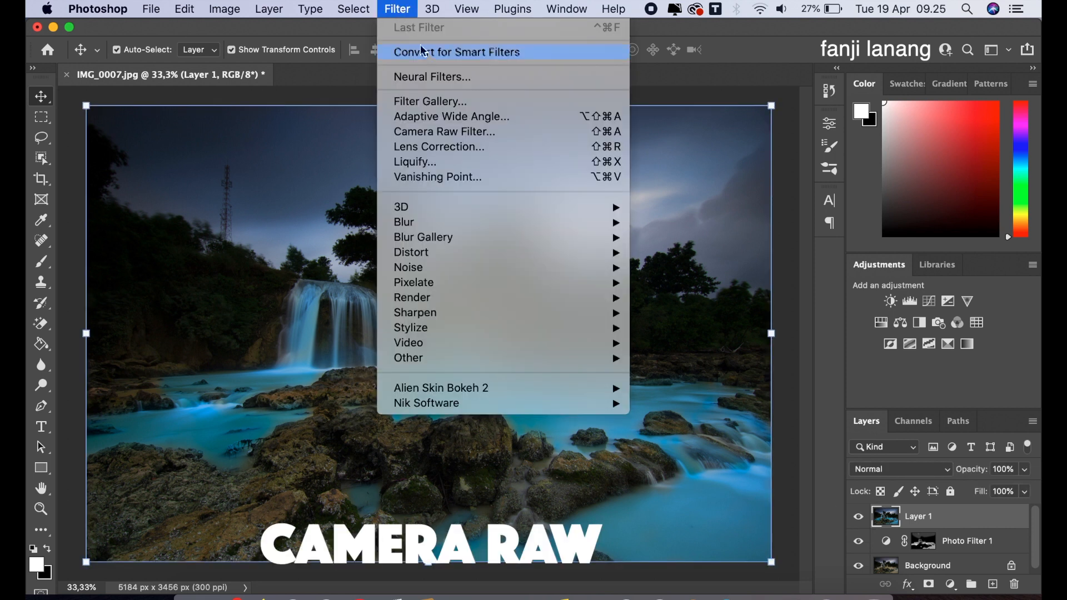
click(463, 131)
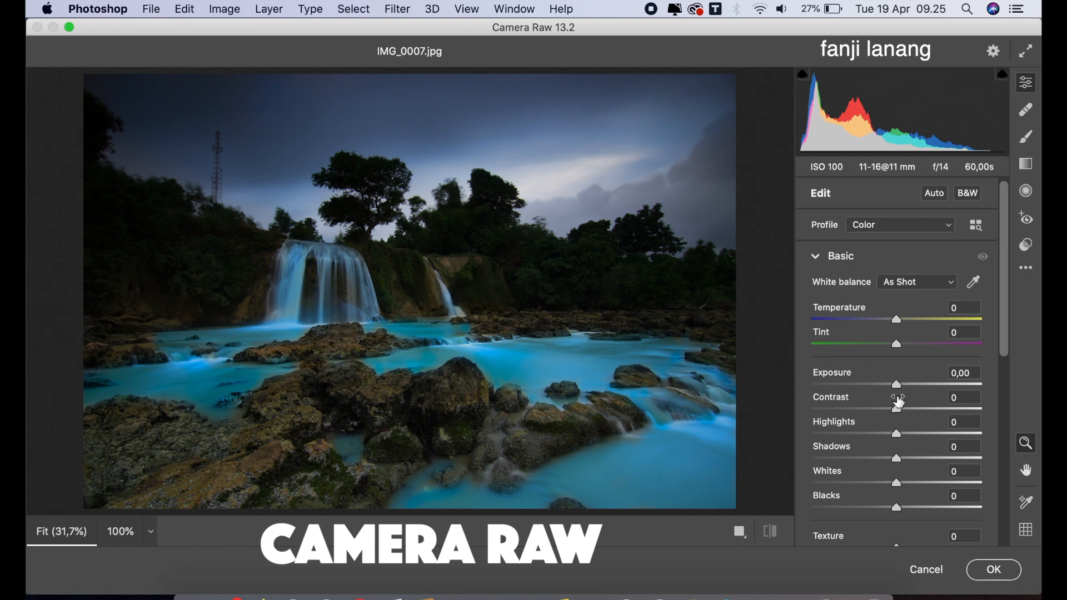
click(870, 434)
drag(872, 435, 980, 472)
click(907, 410)
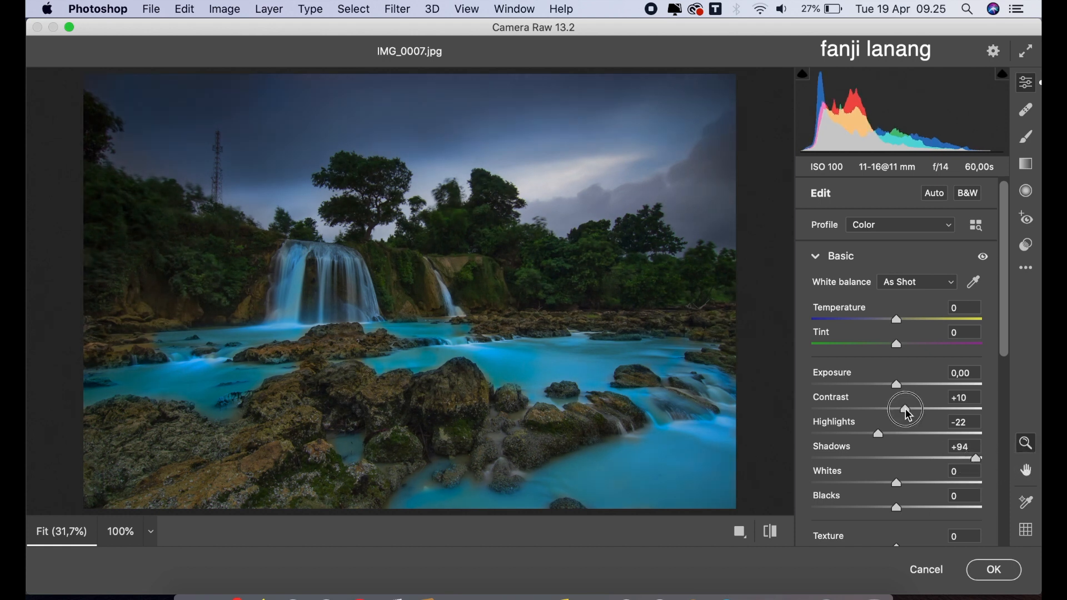
drag(894, 321, 890, 333)
drag(903, 390, 904, 392)
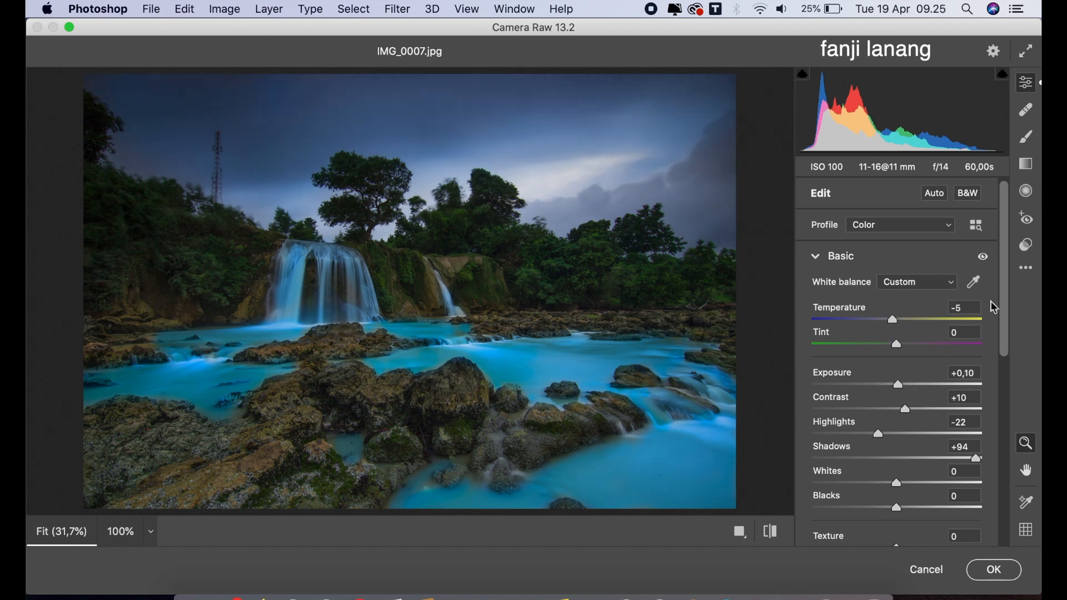
Step: Set Texture and Clarity to +5, Vibrance to +15 and Saturation to +5 in the Basic settings
drag(1004, 311, 1006, 368)
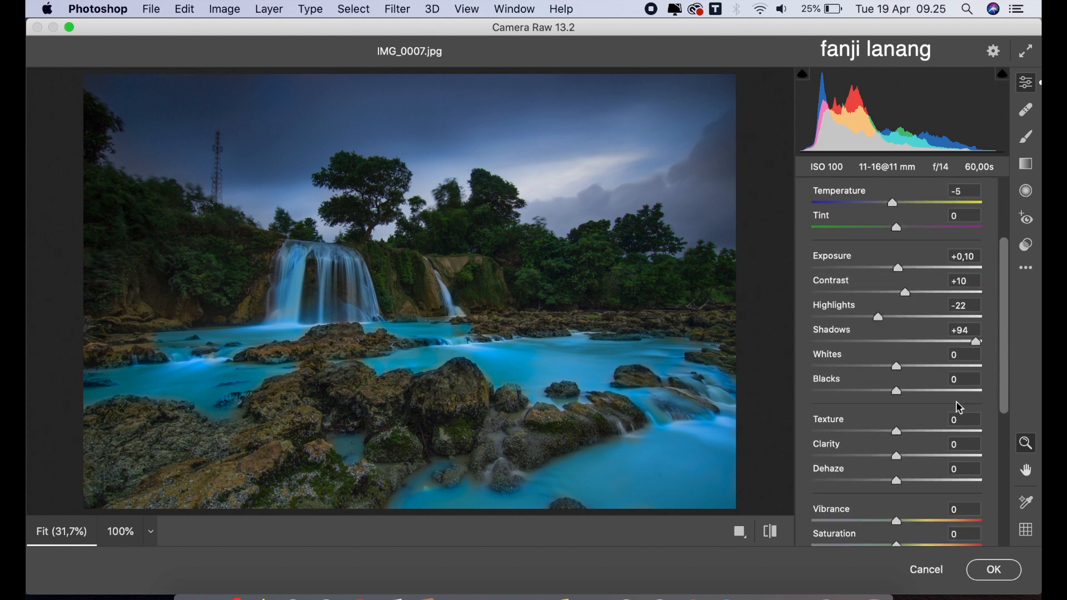
mouse_move(900, 457)
mouse_down()
mouse_move(898, 434)
mouse_move(901, 443)
mouse_up()
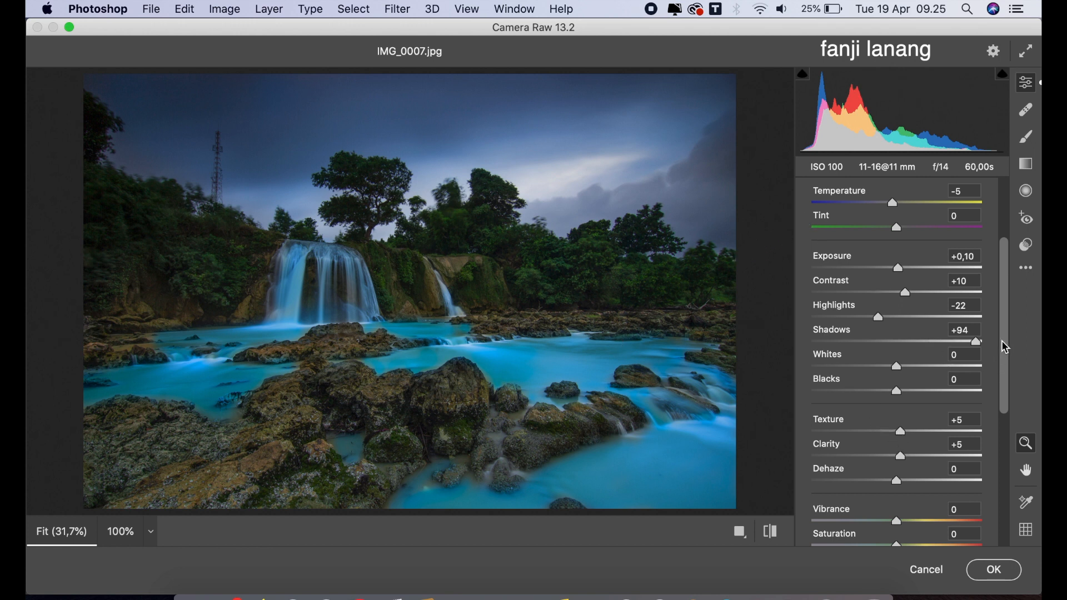
drag(1006, 347, 1005, 374)
drag(910, 468, 908, 501)
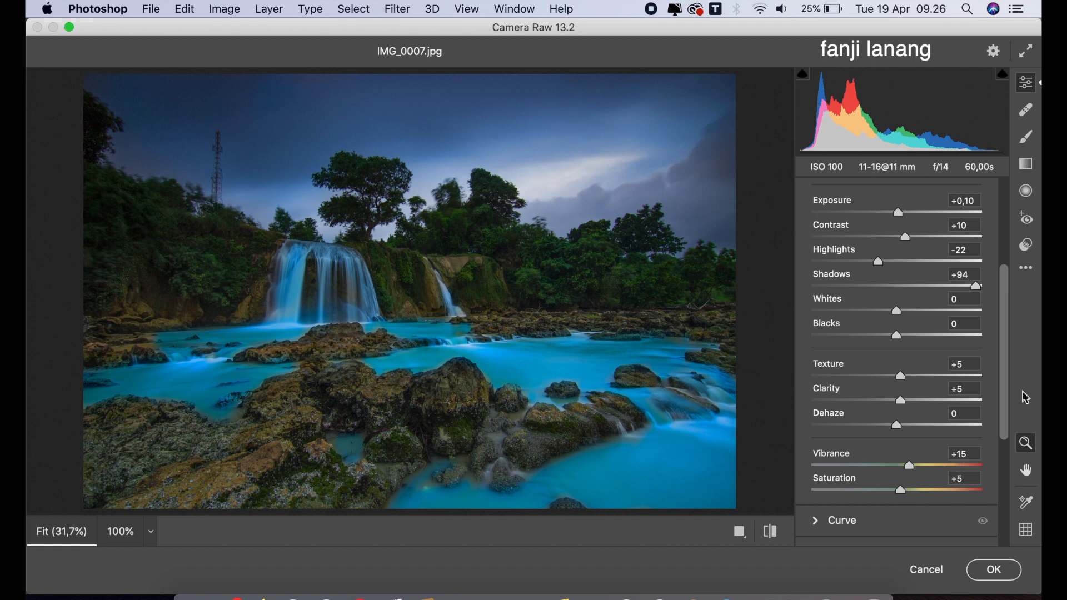
Step: Set the Color Mixer hues to Greens +20, Aquas +40 and Blues +10, compare with the original, and apply the Camera Raw Filter
scroll(1010, 382, up, 5)
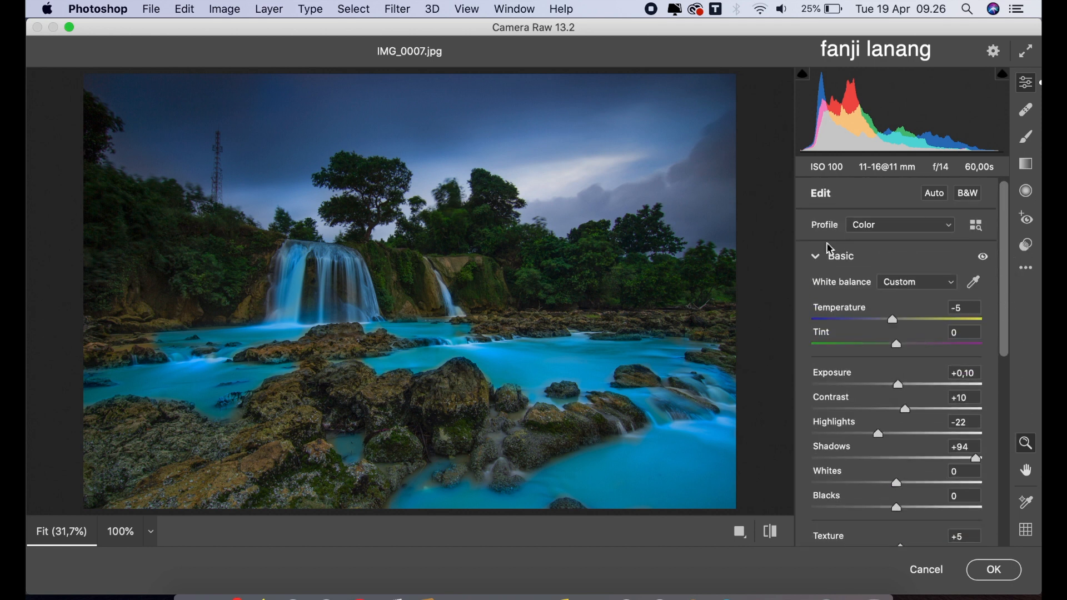
click(817, 257)
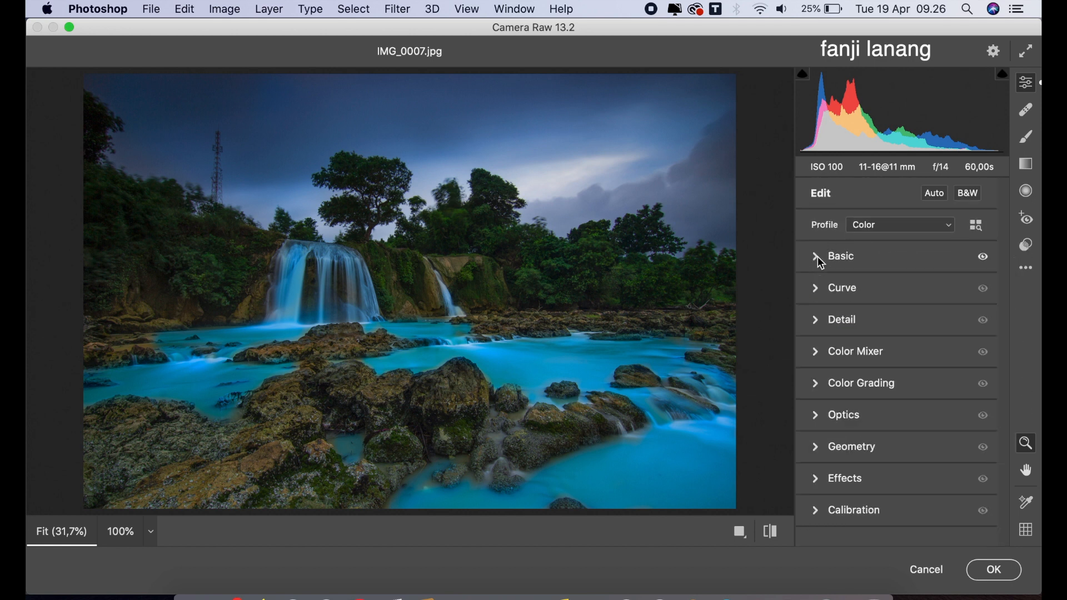
click(816, 353)
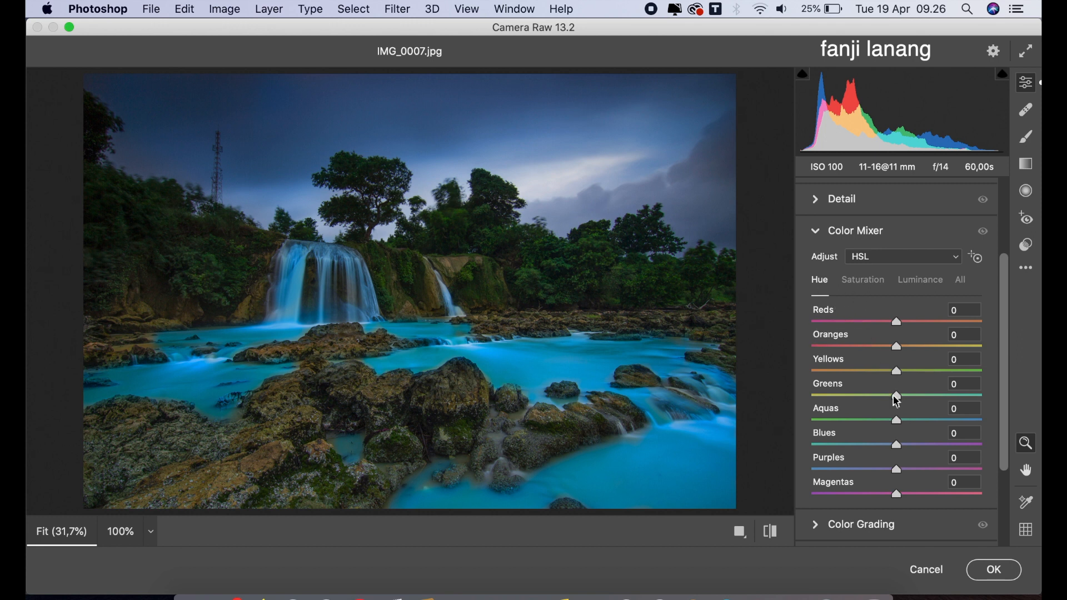
drag(914, 398, 904, 457)
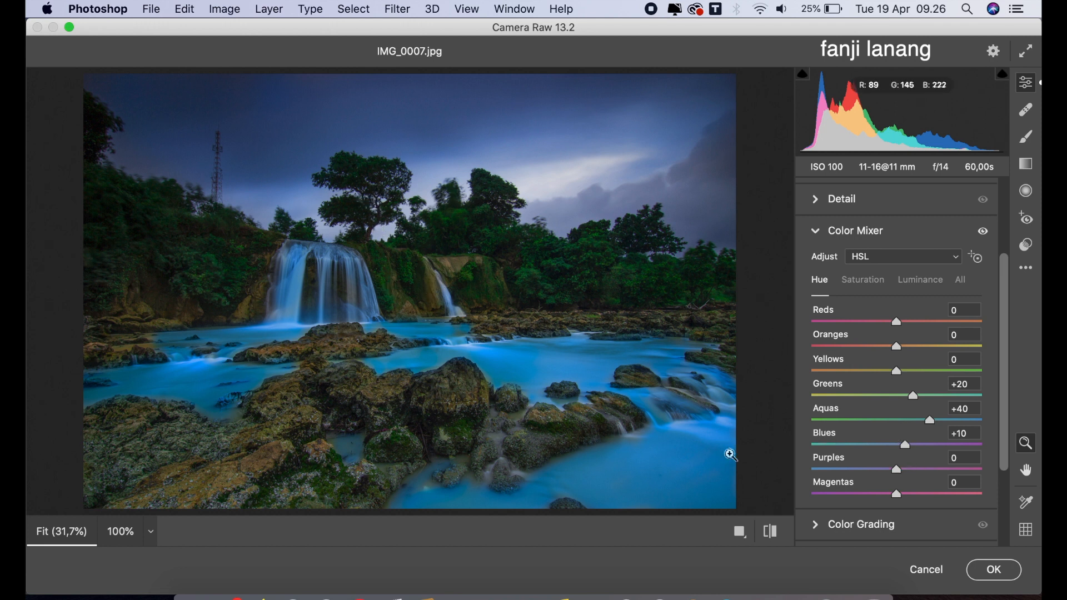
click(770, 534)
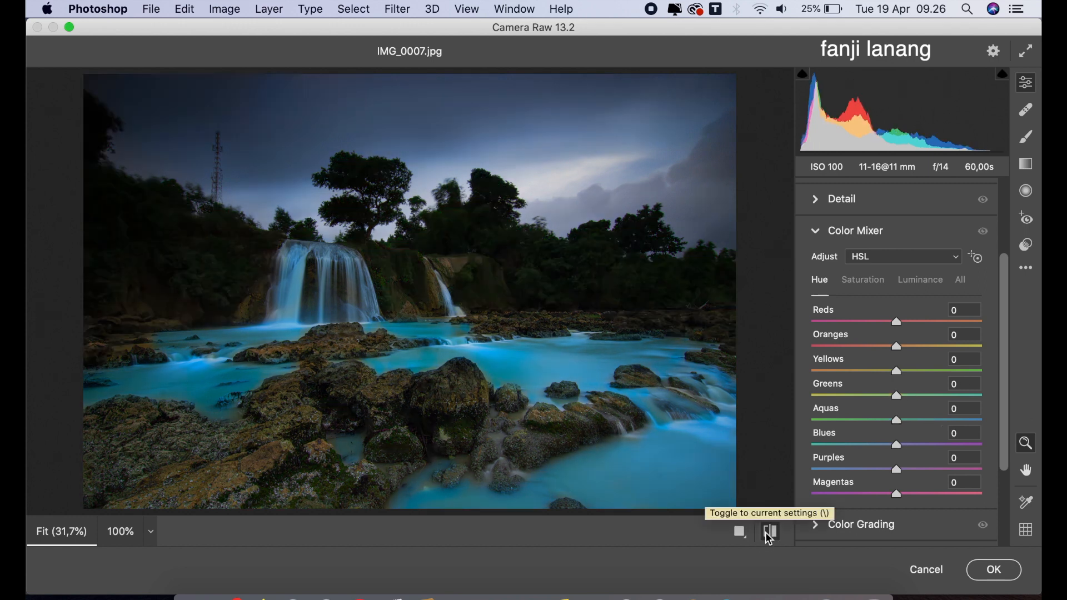
click(770, 534)
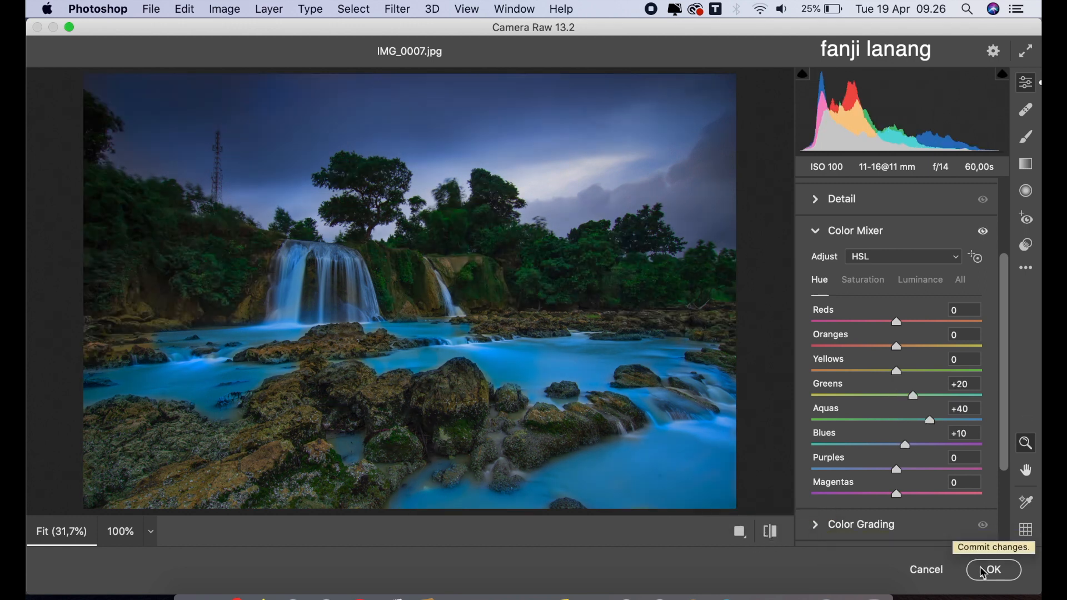
click(992, 571)
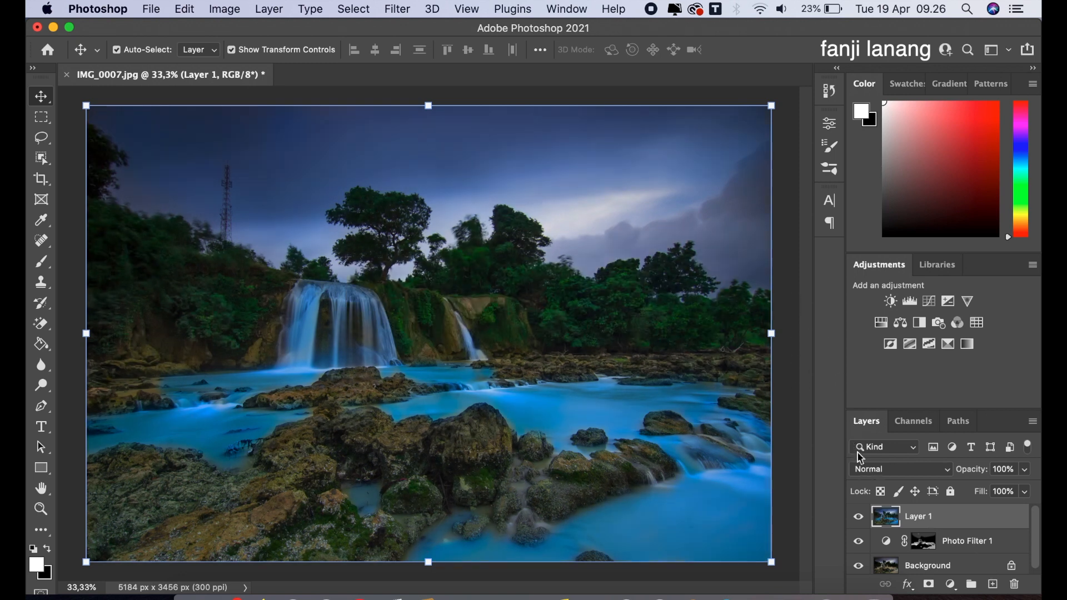
Step: Group Layer 1 with the Photo Filter 1 layer and compare the photo with the group hidden and shown
click(989, 547)
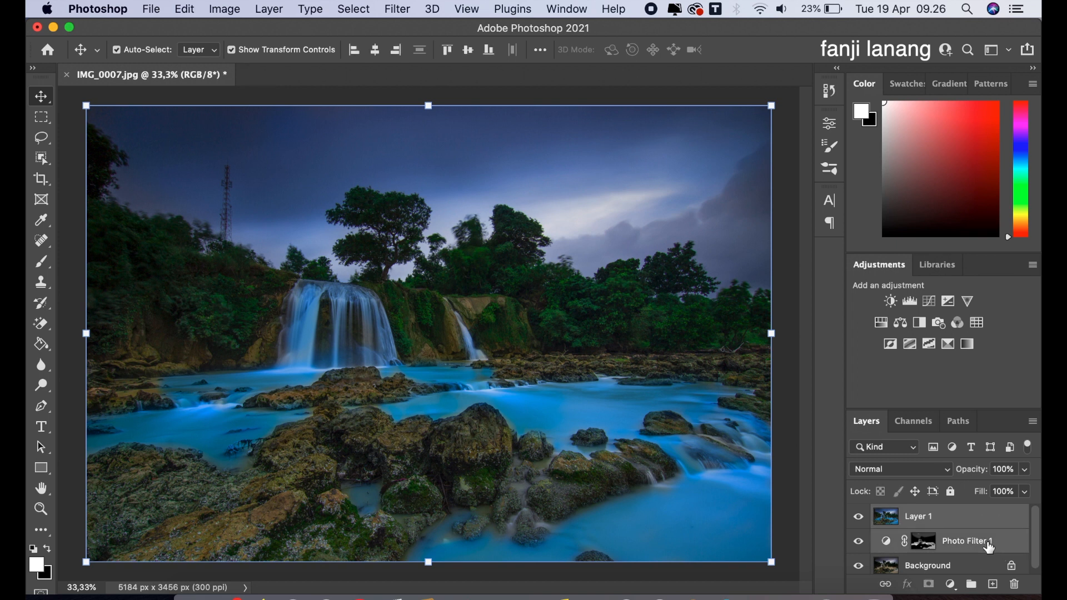
key(super+g)
click(856, 517)
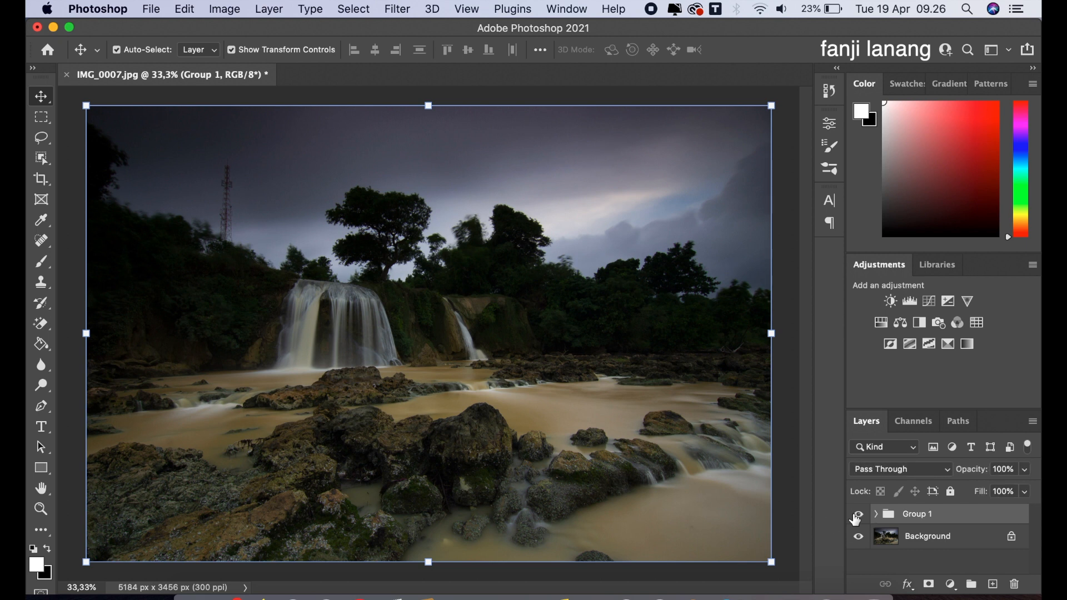
click(856, 517)
click(856, 516)
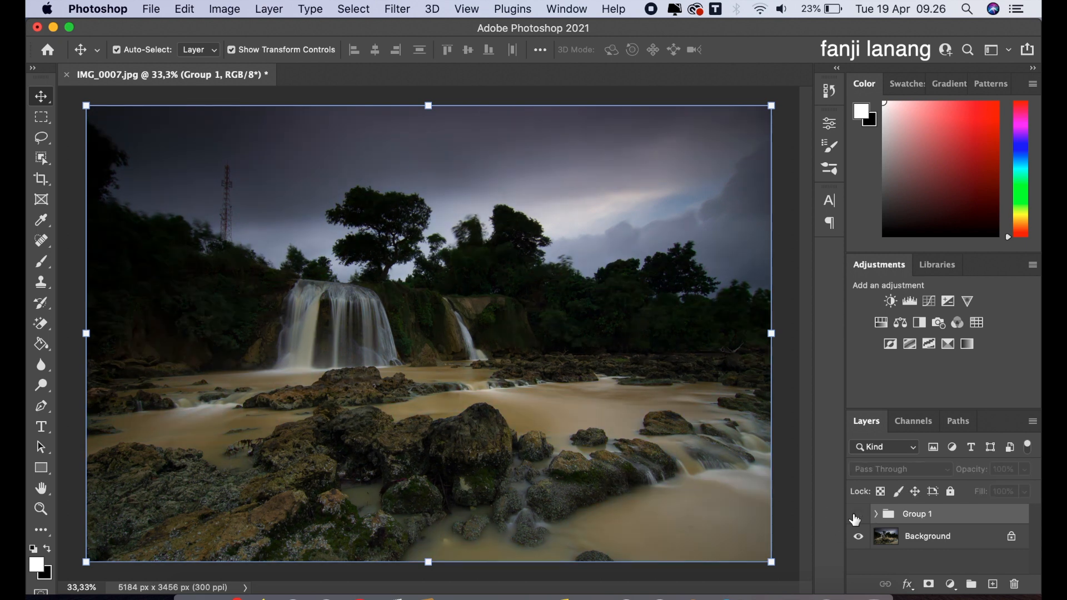
click(856, 516)
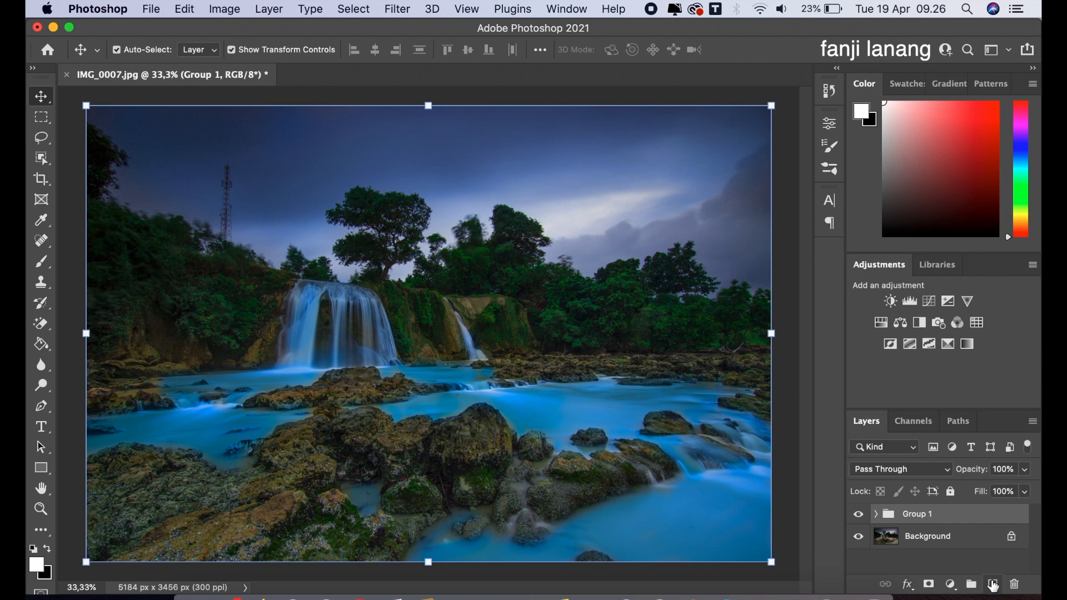
Step: Place a white signature over the lower-right water on a new layer, using the signature brush at size 300 and 100% opacity
click(992, 584)
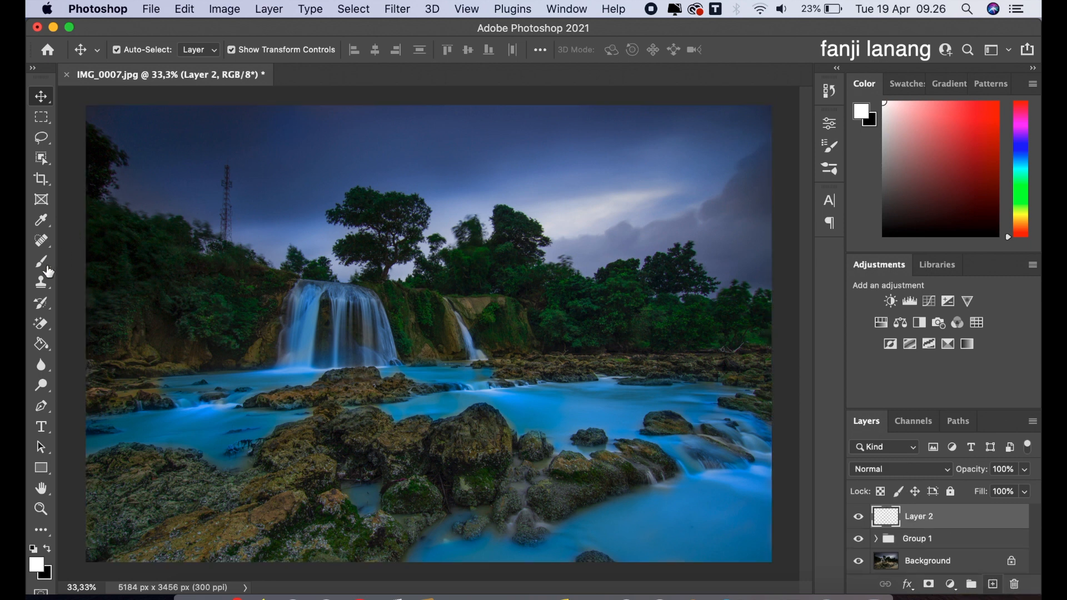
click(41, 262)
click(143, 51)
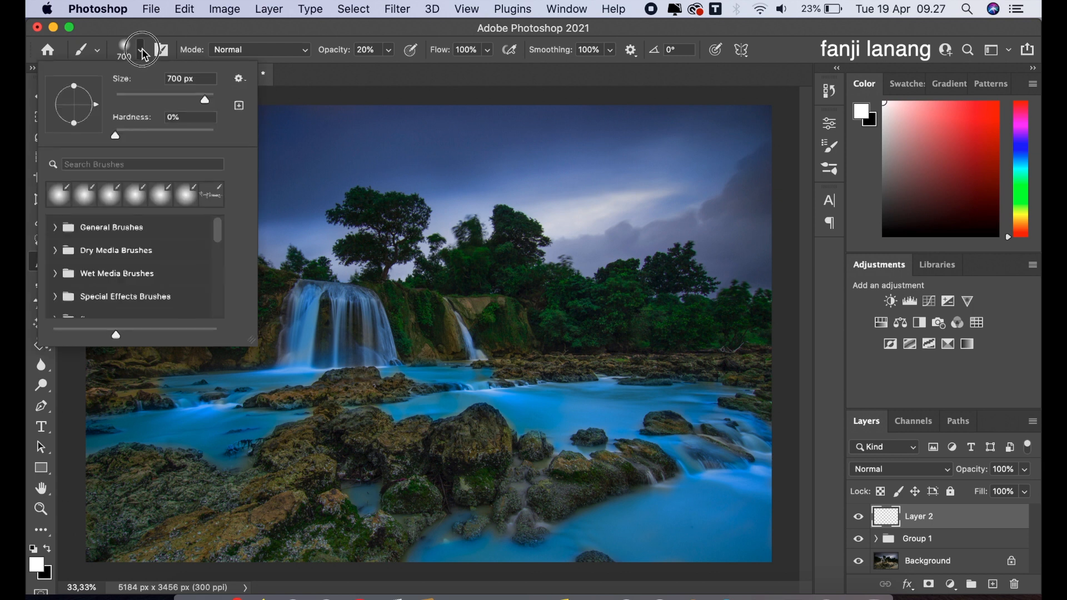
click(220, 204)
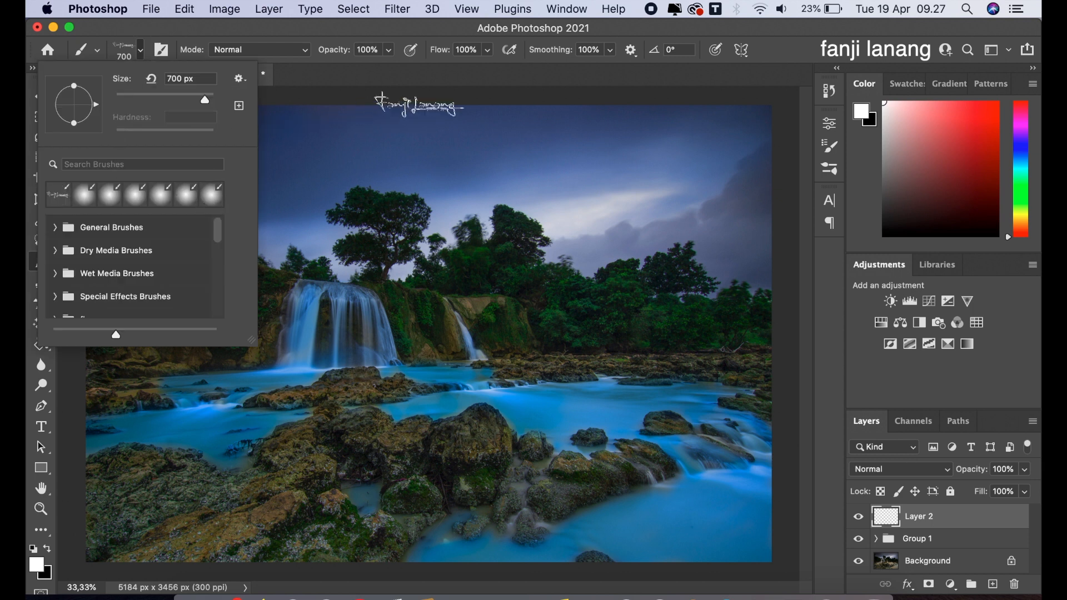
click(449, 86)
key([)
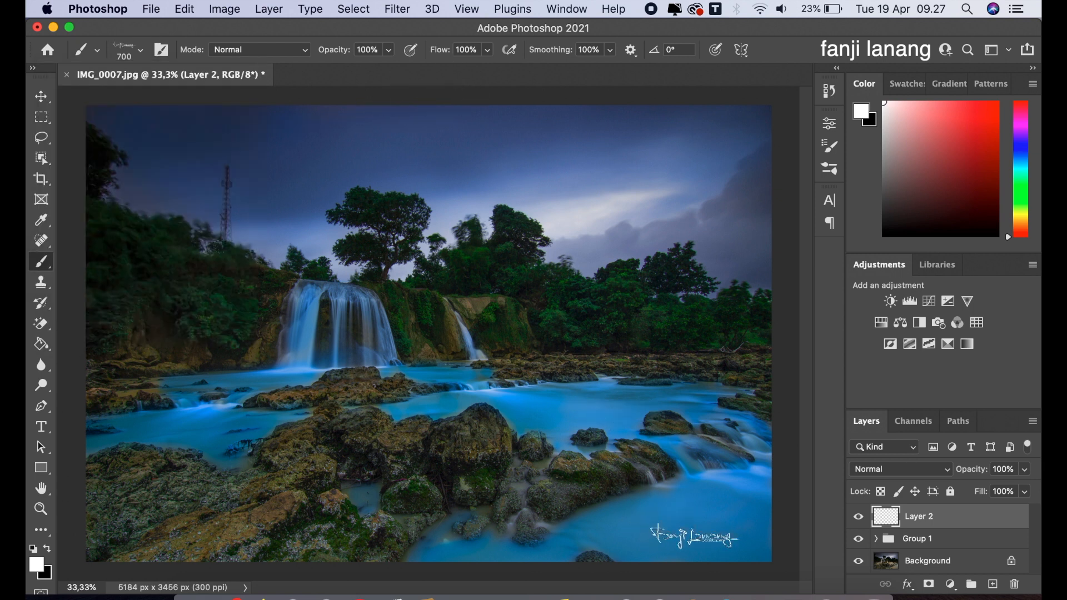
click(702, 532)
key([)
key([)
key([)
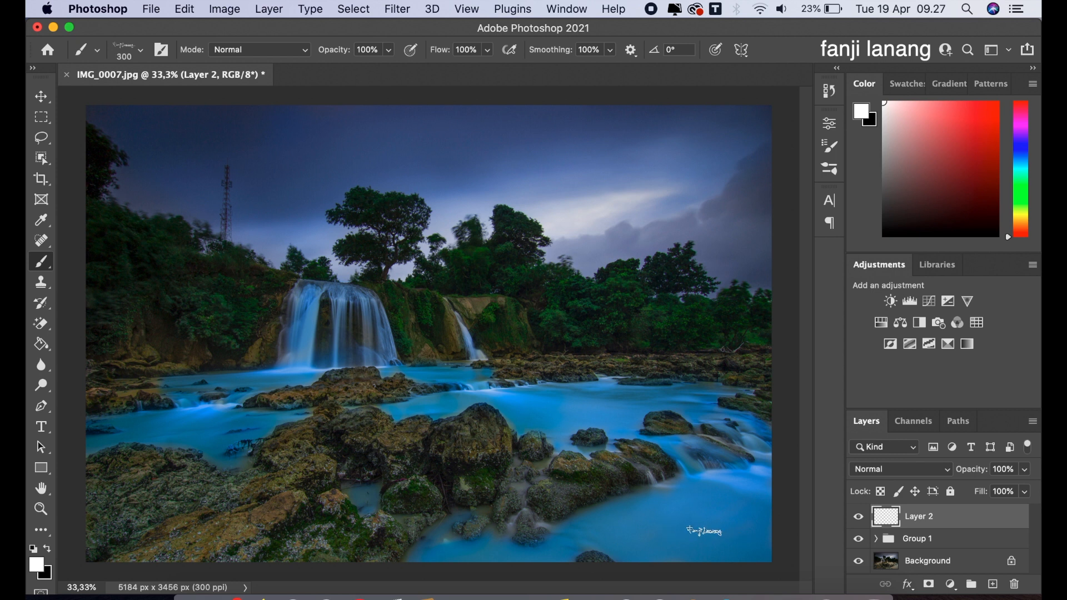